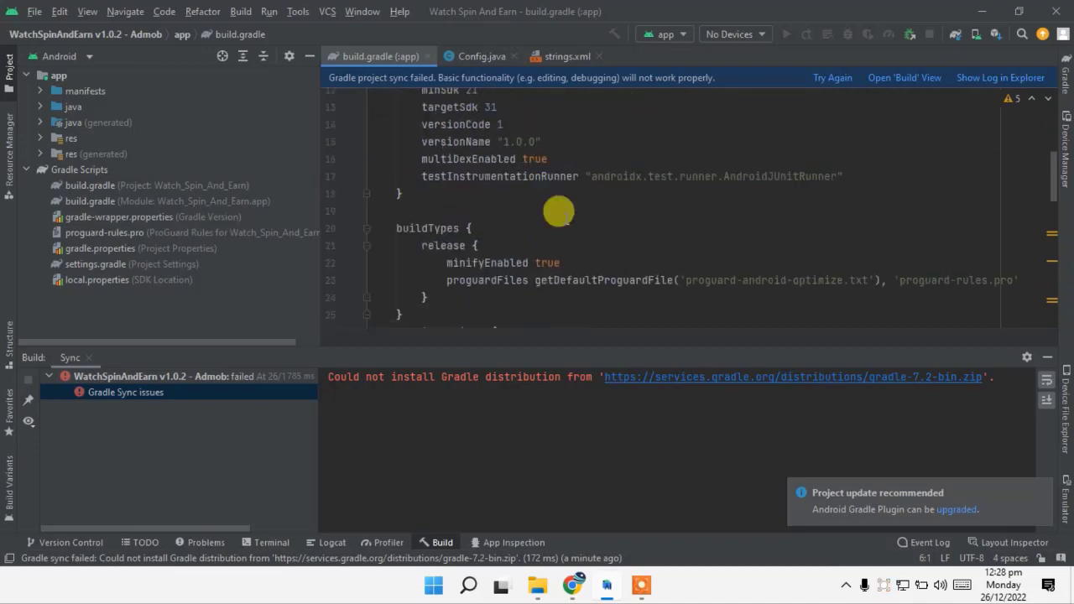
Step: Retry the failed Gradle sync for the WatchSpinAndEarn project
scroll(554, 214, "up", 5)
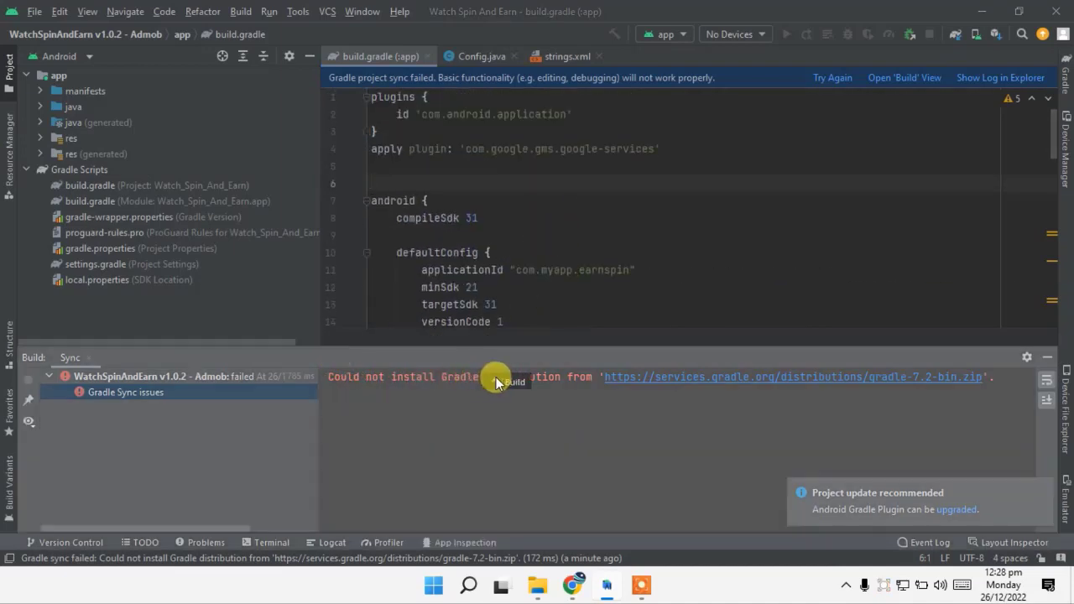
left_click_drag(498, 377, 491, 377)
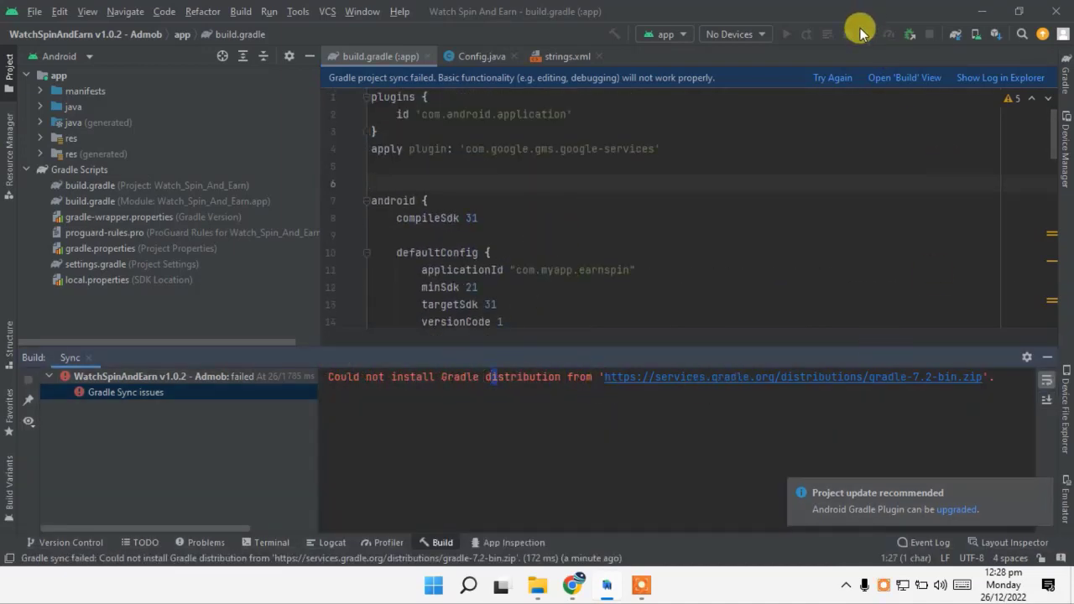
left_click(829, 79)
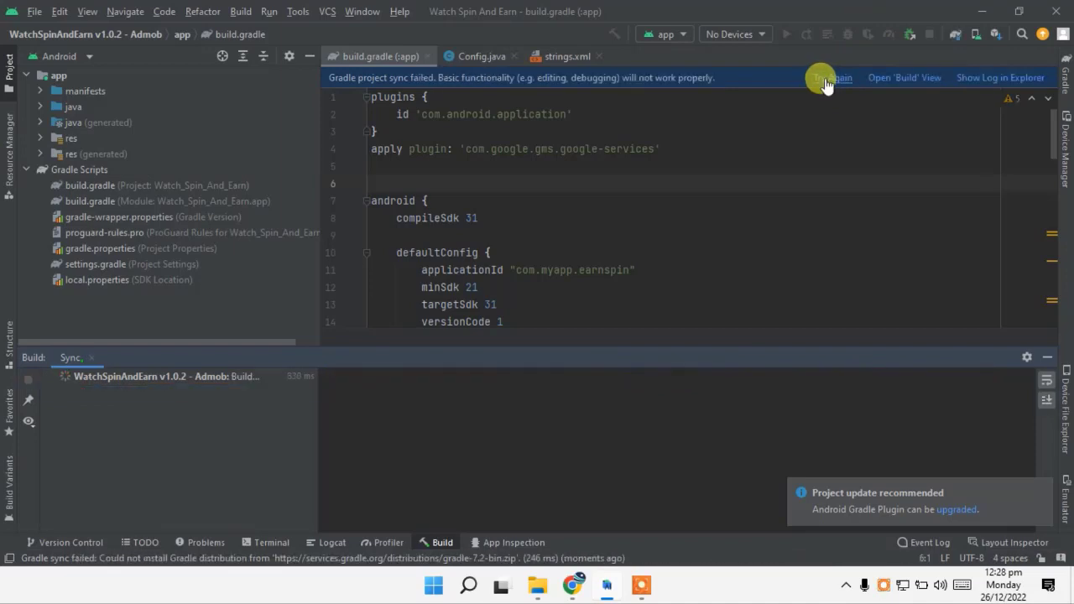
left_click(827, 79)
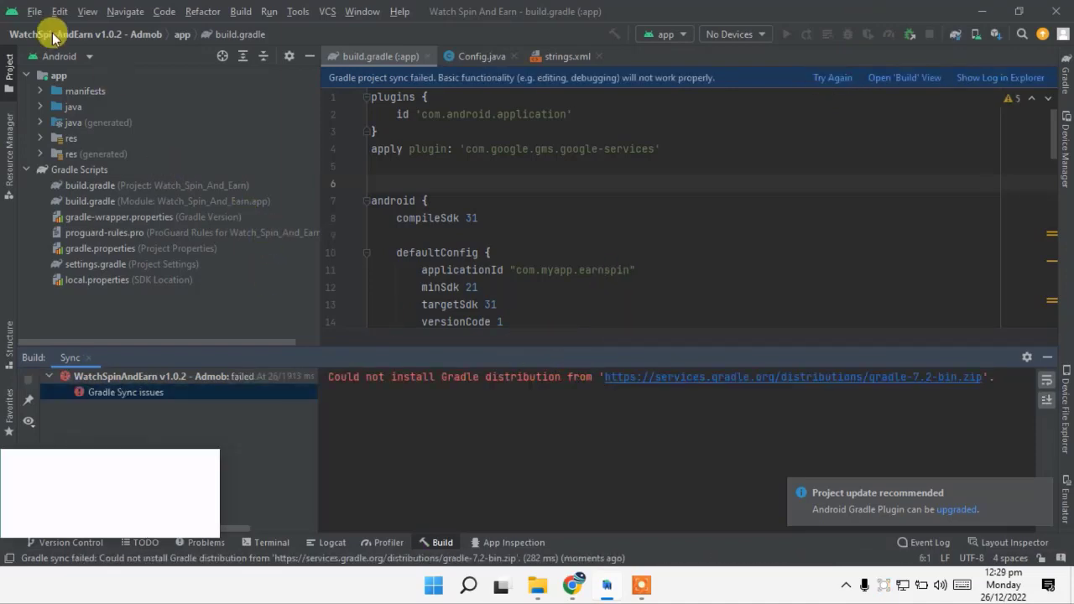
left_click(38, 11)
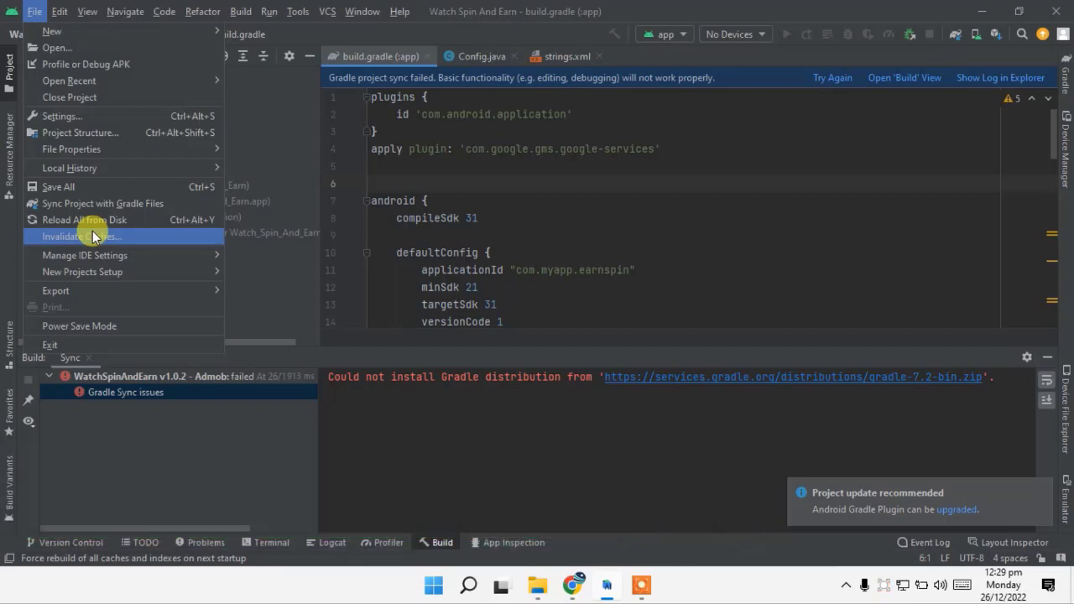
left_click(546, 271)
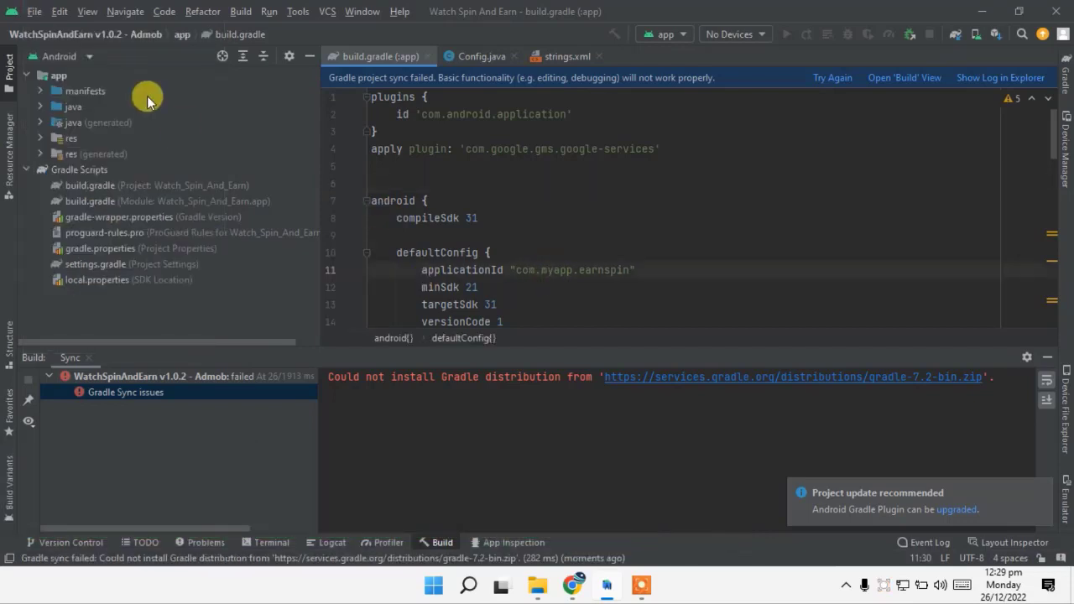
left_click(573, 585)
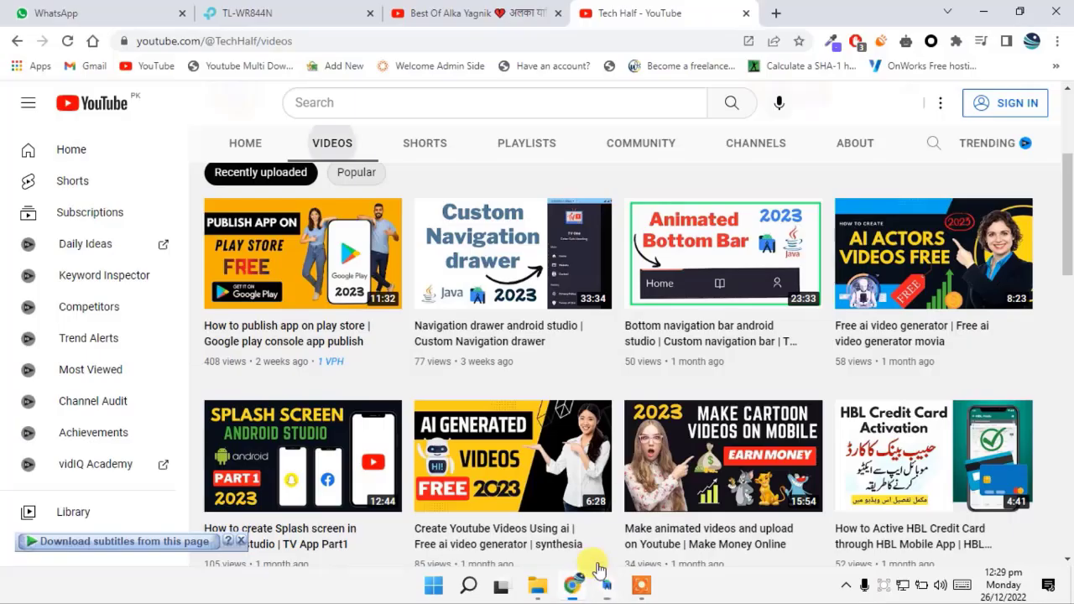
scroll(714, 217, "up", 3)
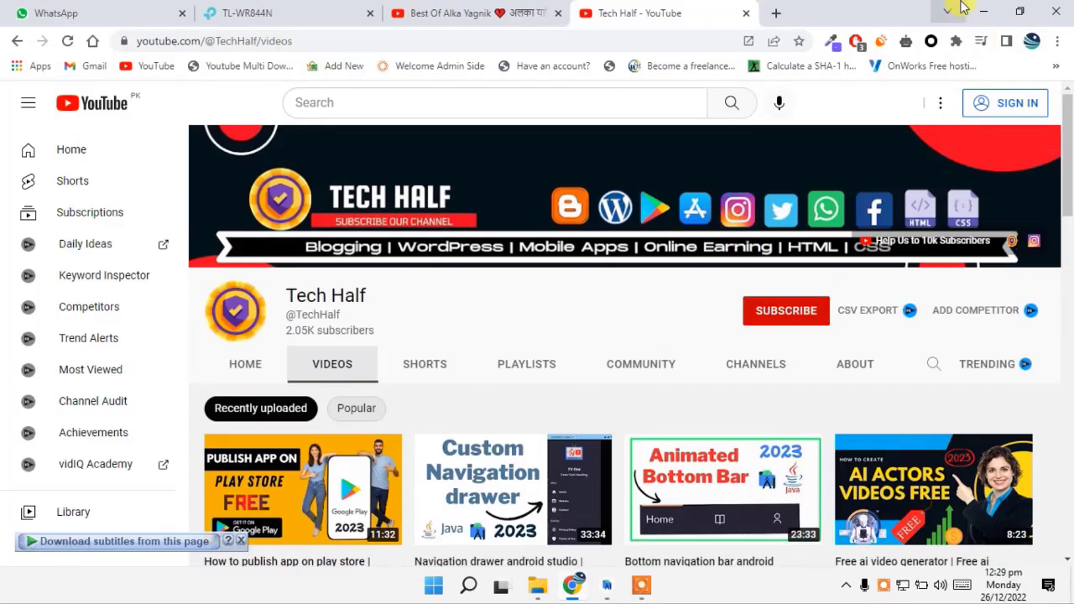
left_click(984, 12)
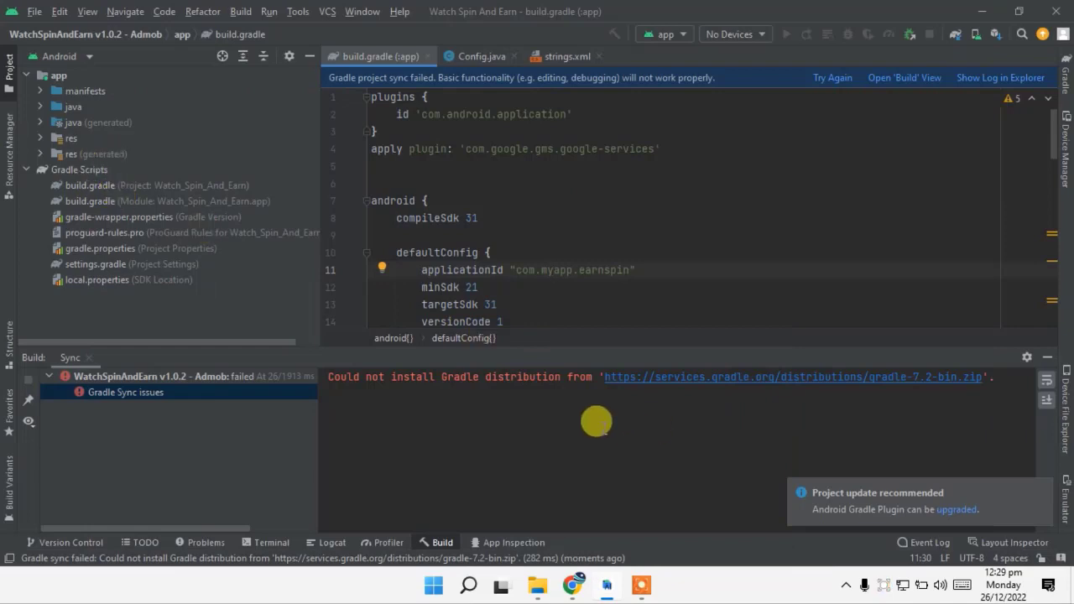
Step: Start downloading gradle-7.2-bin.zip from the link in the Gradle sync error, cancel the download and leave the browser
left_click(687, 379)
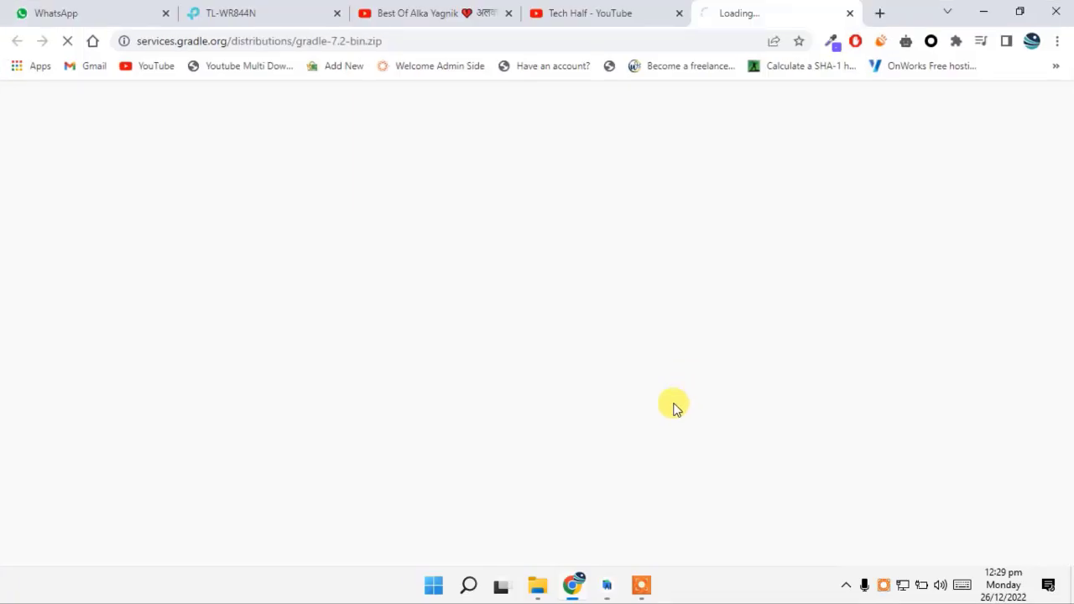
left_click(411, 39)
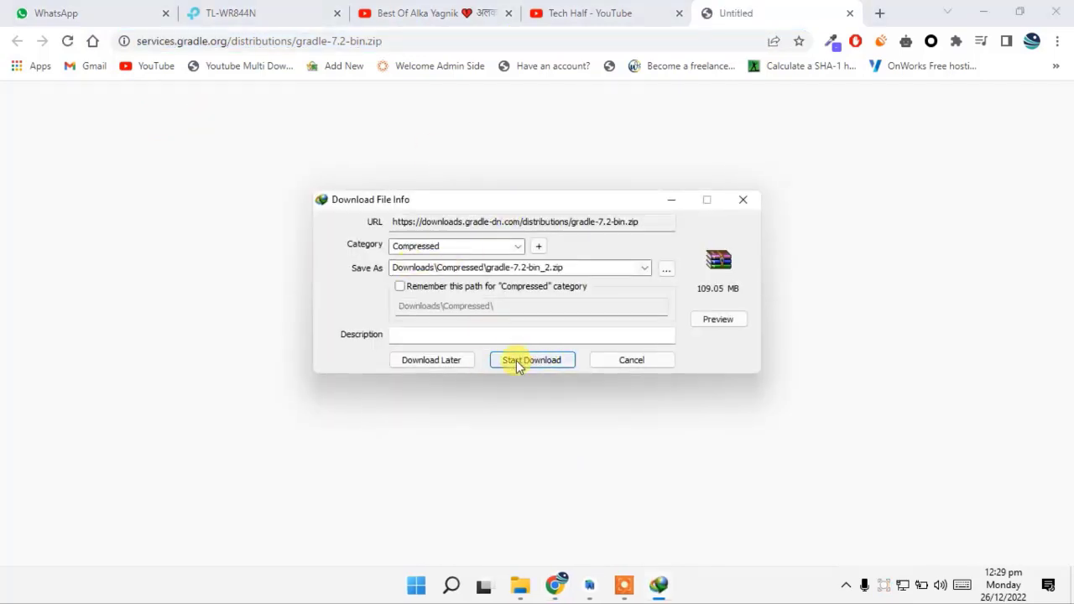
left_click(518, 364)
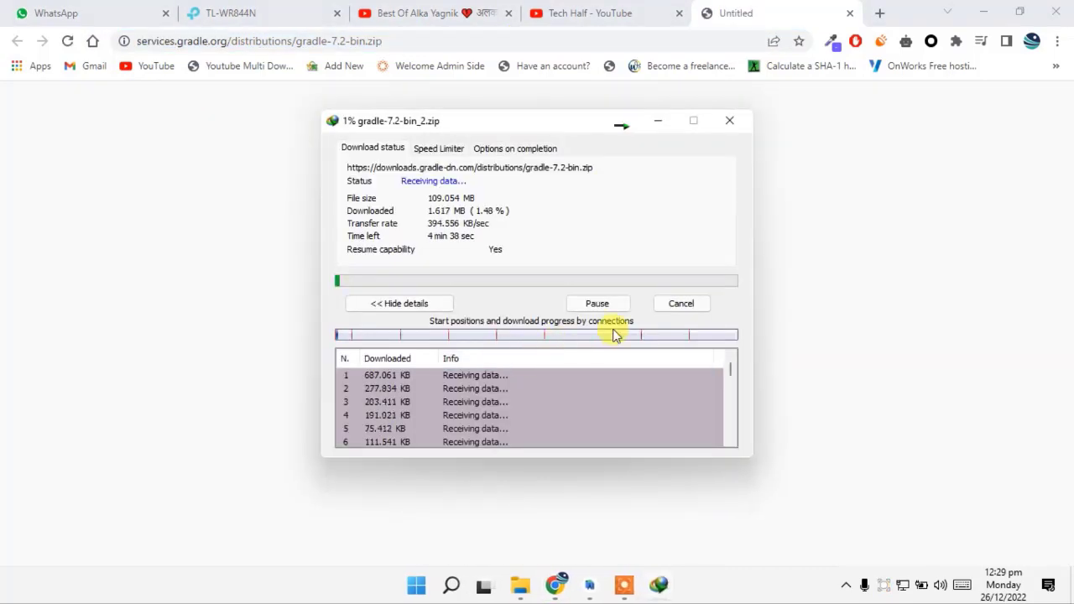
left_click(682, 305)
left_click(996, 7)
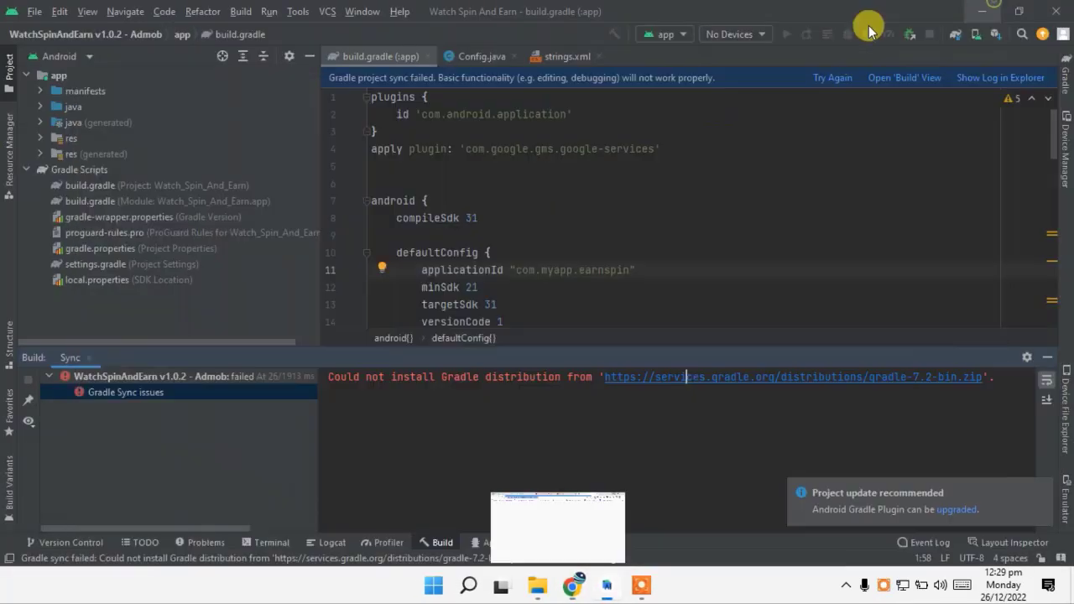
Step: Switch to File Explorer from the desktop and open Local Disk (C:) in a maximized window
left_click(971, 7)
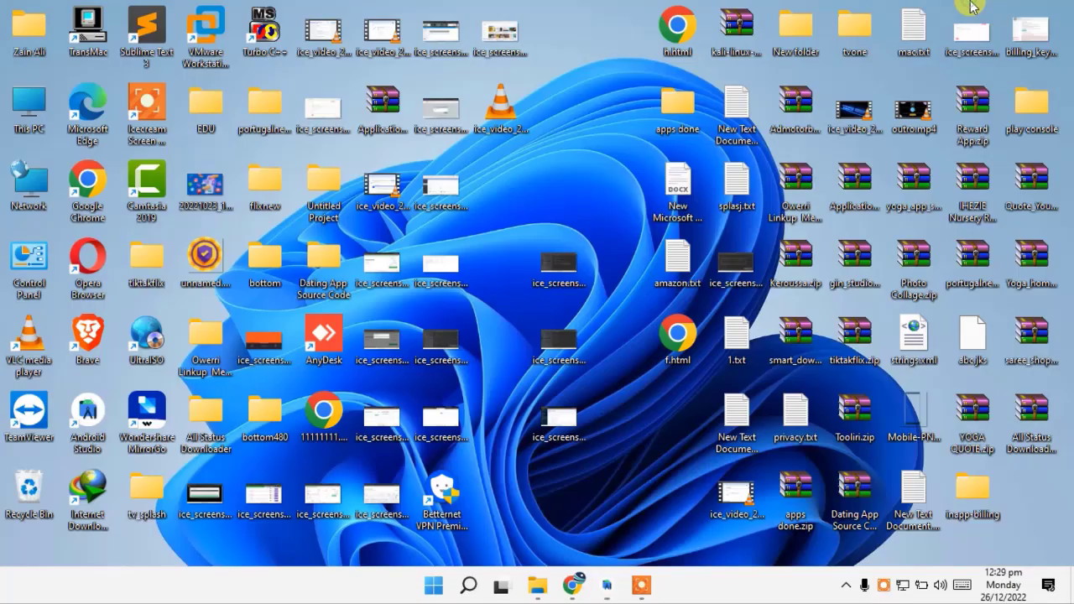
double_click(13, 100)
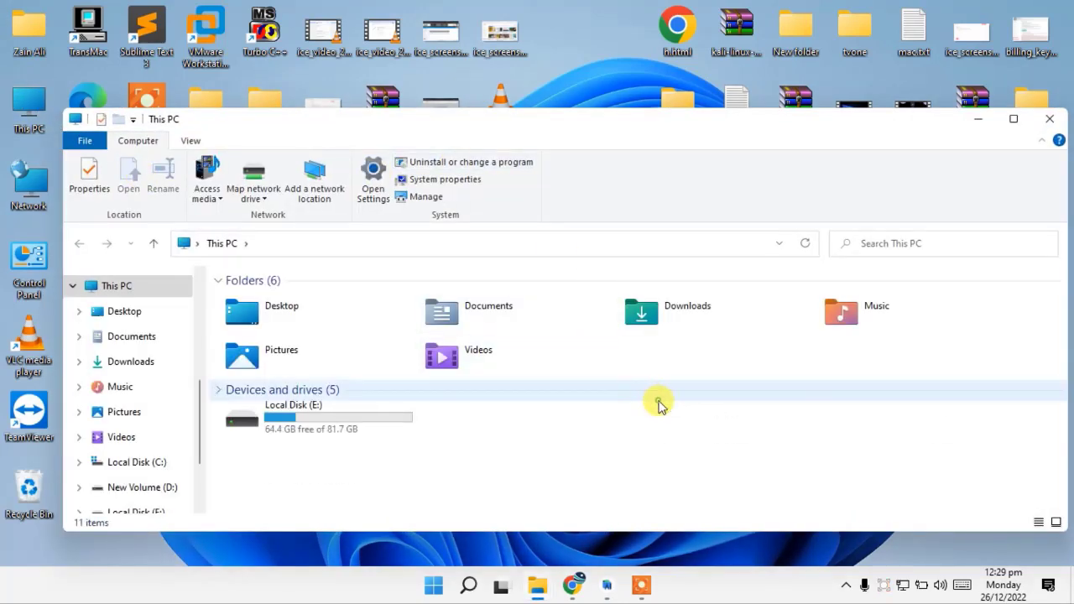
left_click(668, 431)
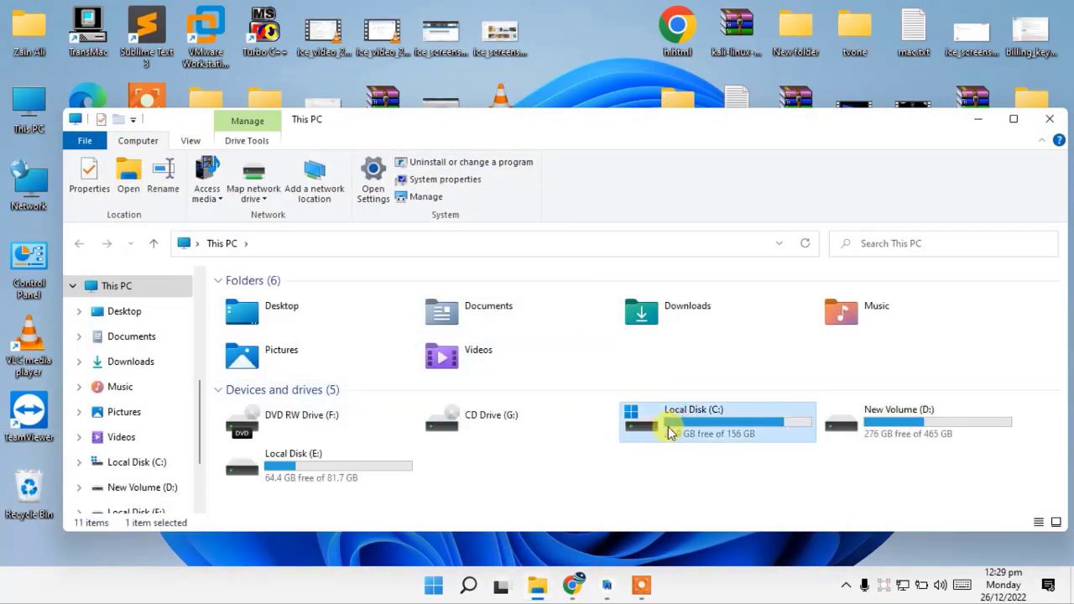
double_click(669, 430)
double_click(644, 116)
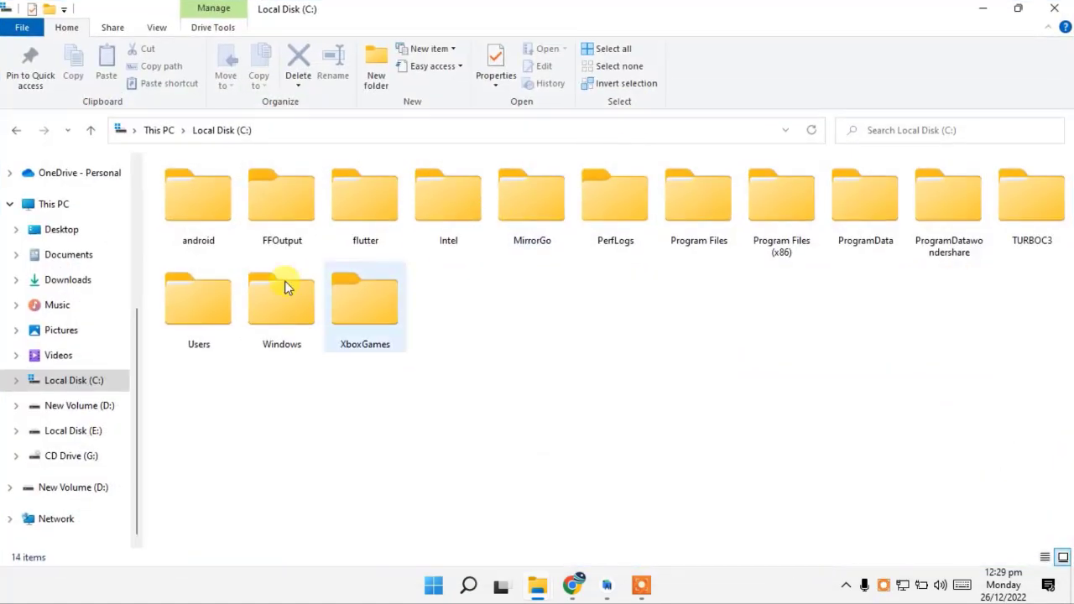
Step: Go to the user's profile folder inside Users and select the .gradle folder
double_click(210, 303)
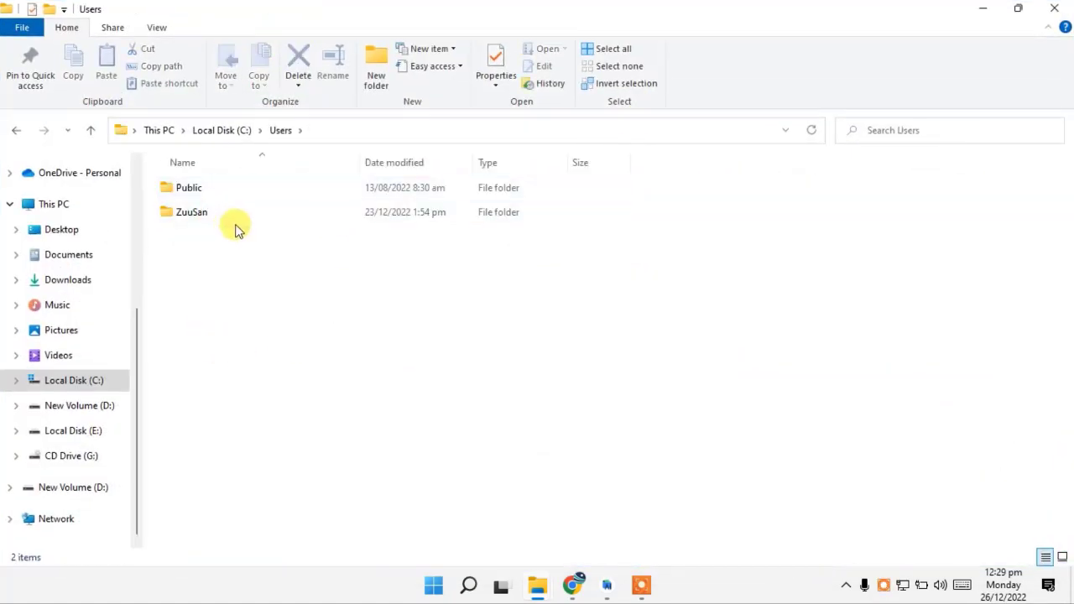
left_click(195, 217)
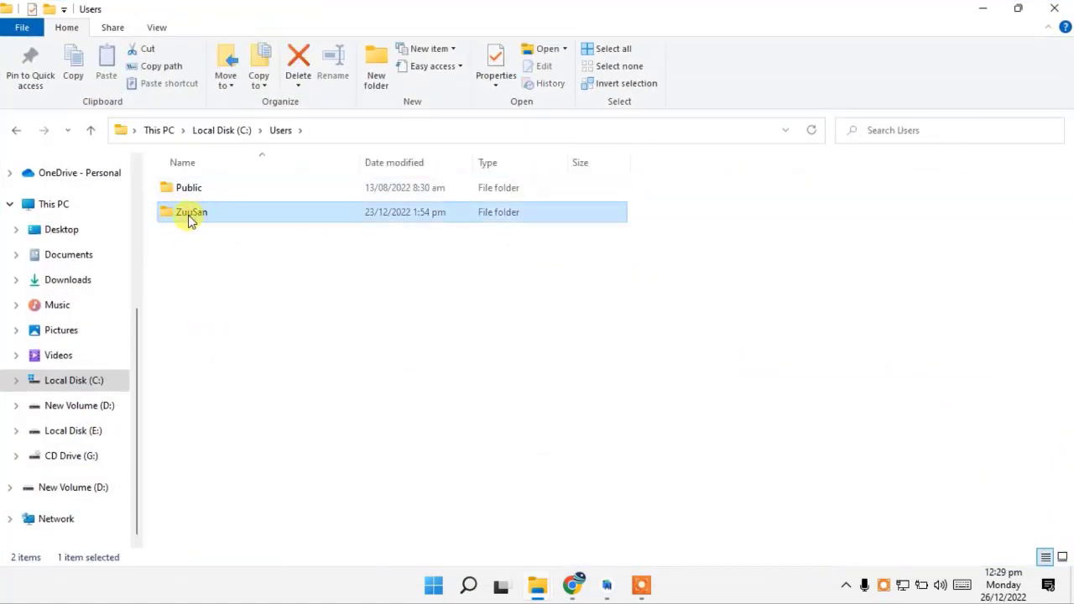
double_click(183, 215)
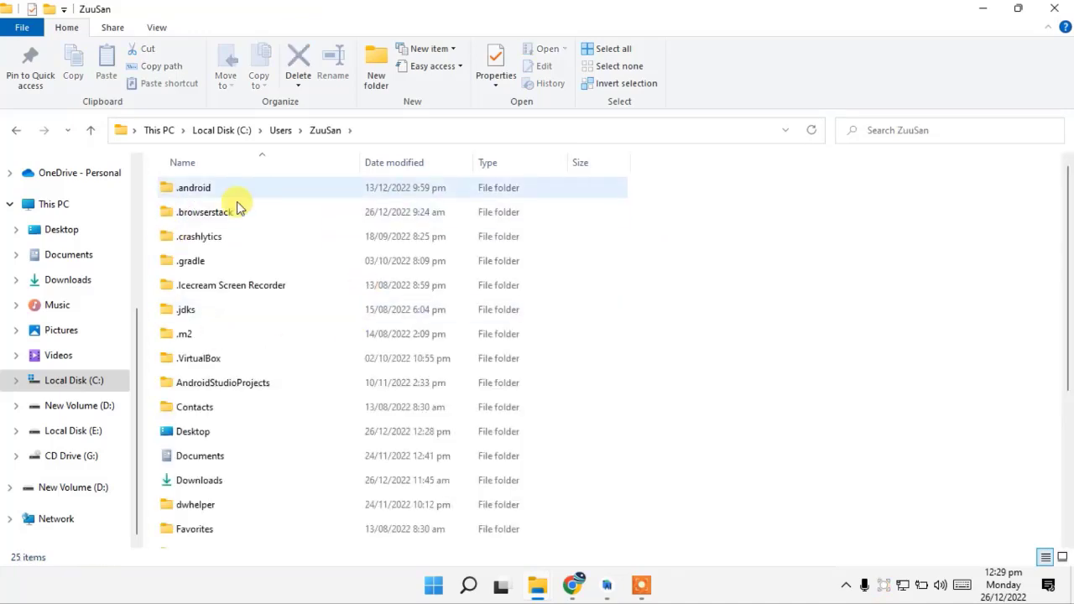
scroll(271, 243, "down", 1)
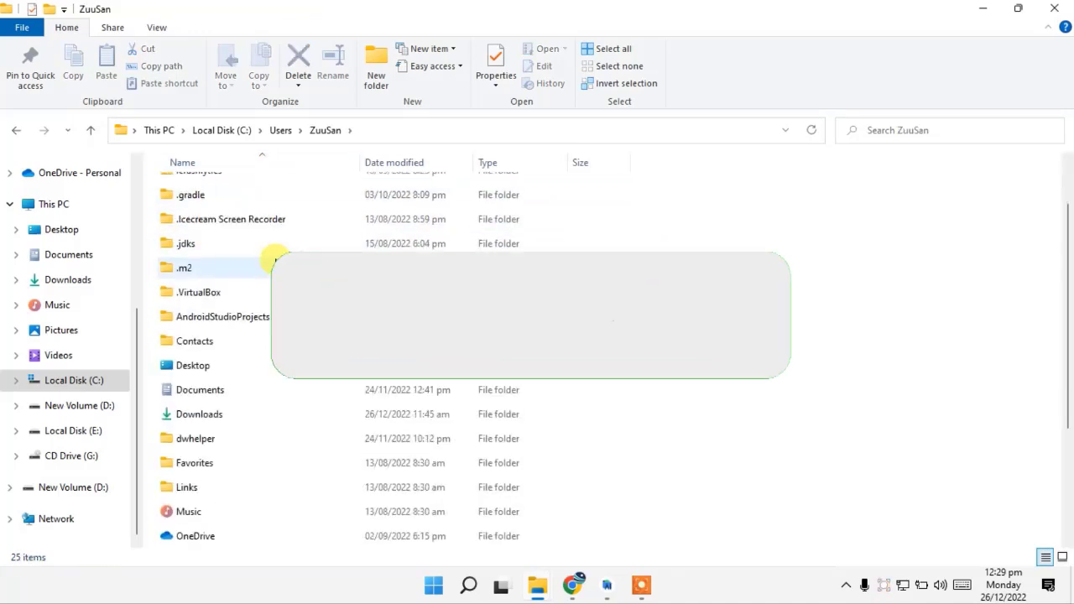
scroll(275, 239, "up", 1)
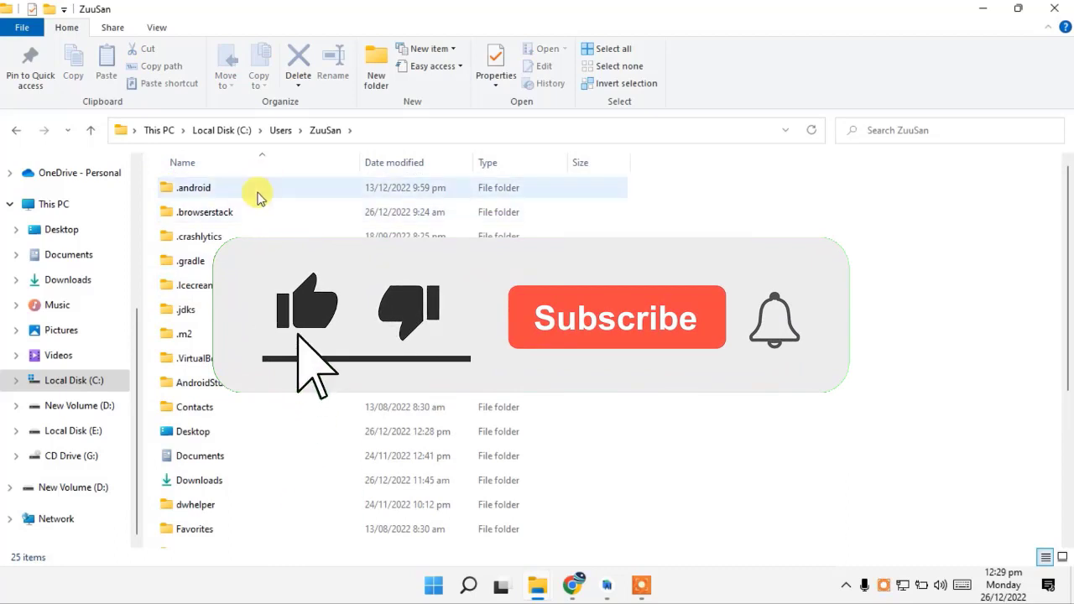
left_click(191, 267)
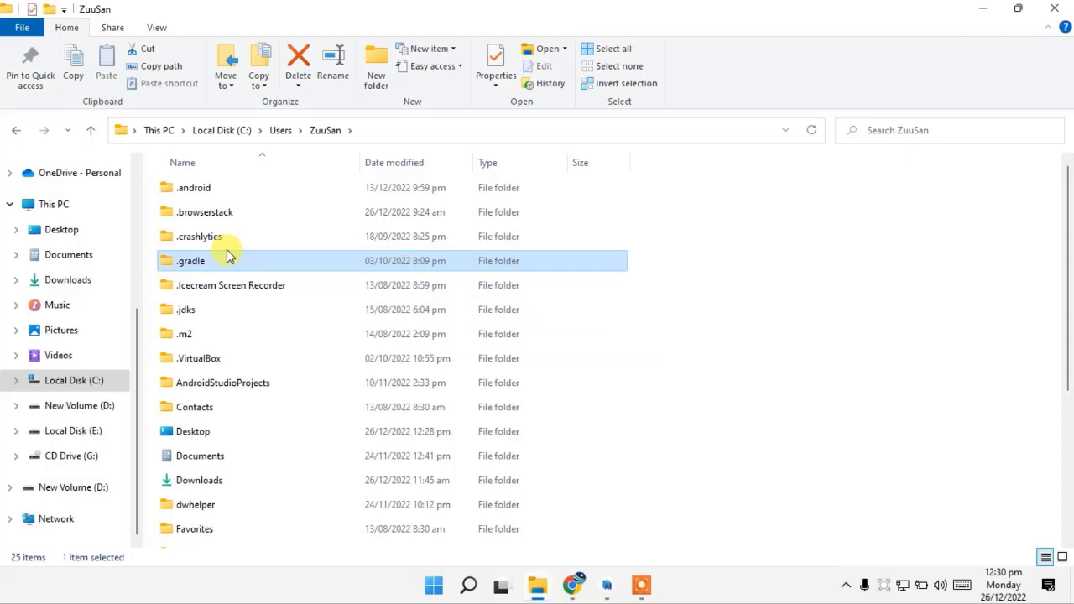
Step: Toggle the display of file name extensions and hidden items in the profile folder, restoring both settings
left_click(156, 29)
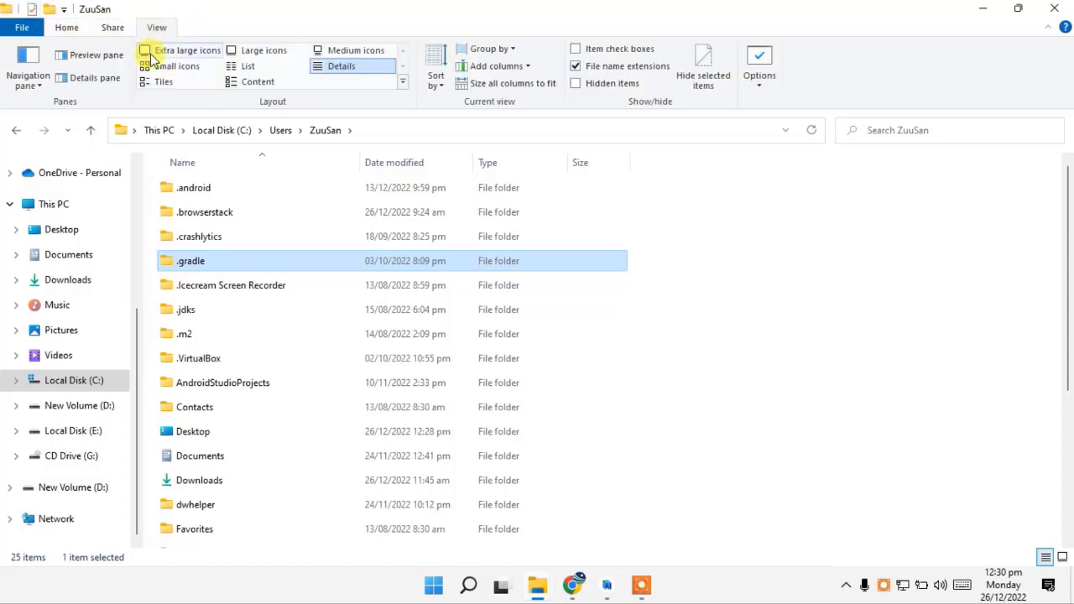
left_click(576, 71)
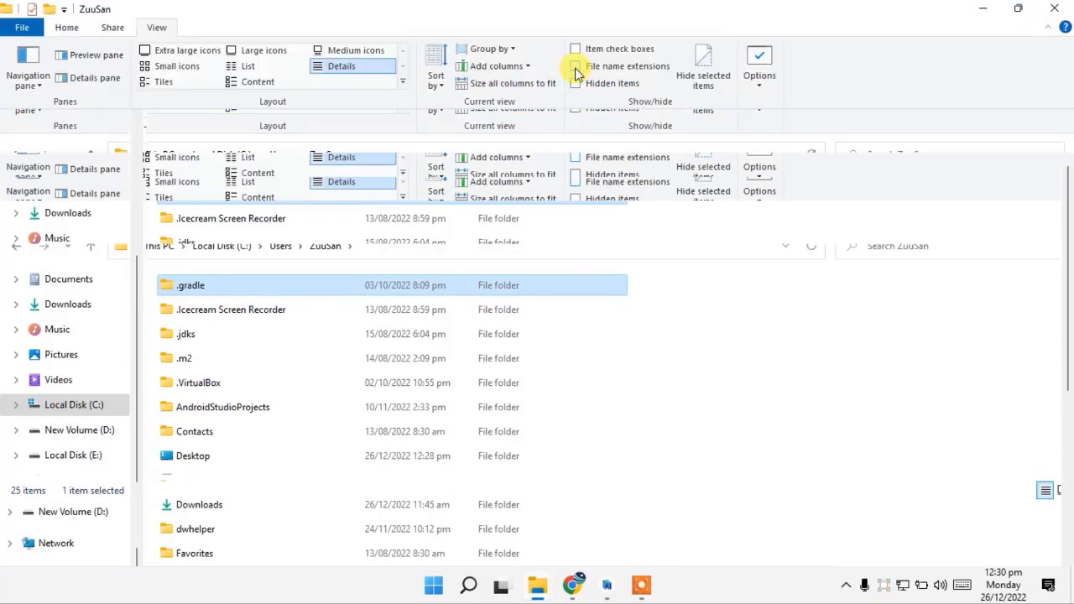
left_click(576, 69)
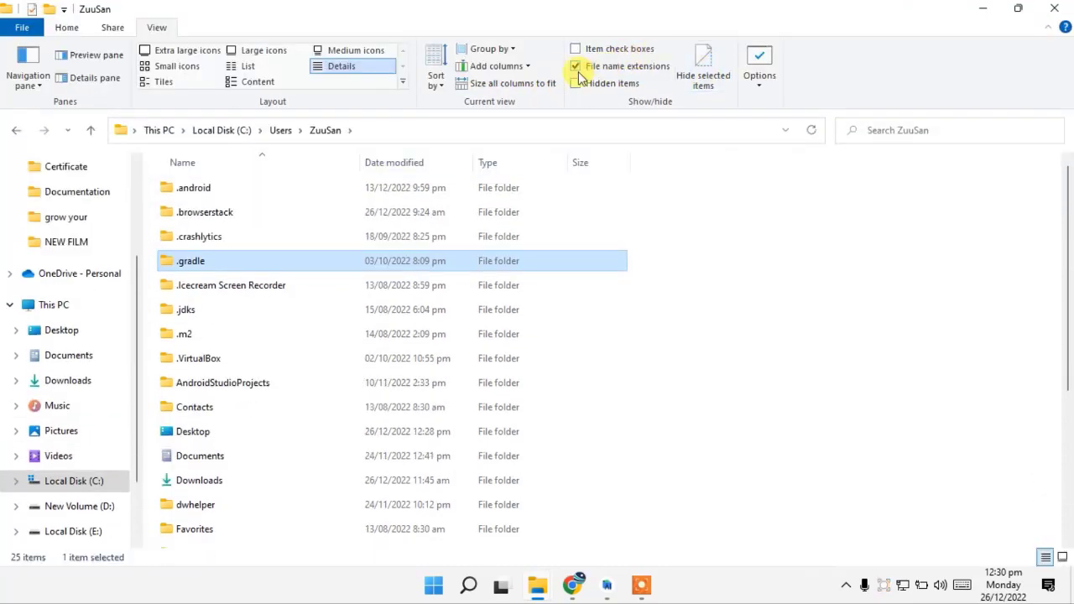
left_click(576, 84)
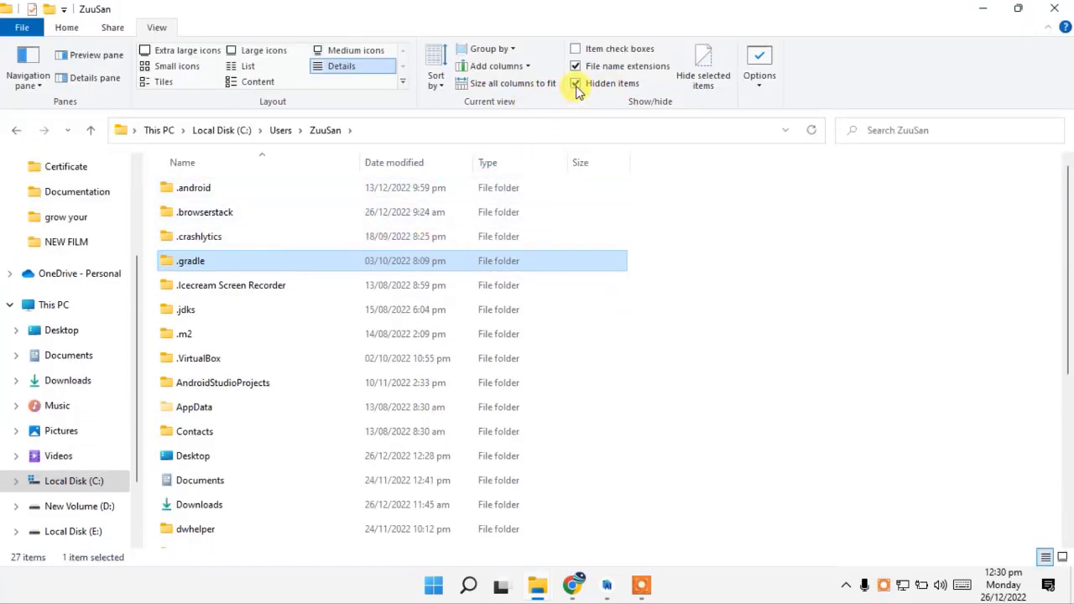
left_click(575, 84)
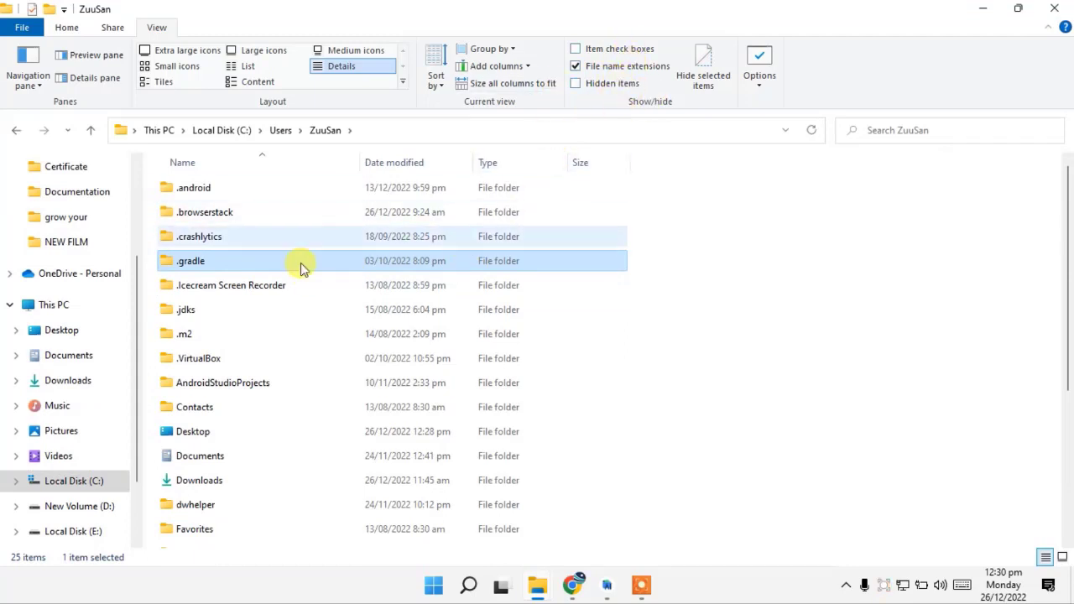
Step: Open the dists folder inside .gradle\wrapper
double_click(178, 263)
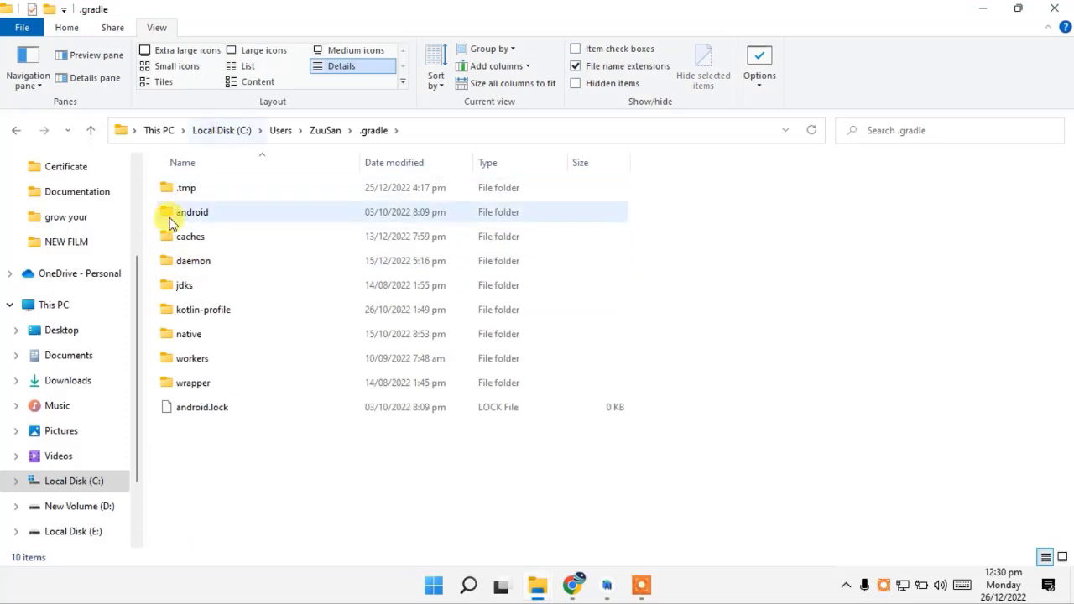
double_click(234, 385)
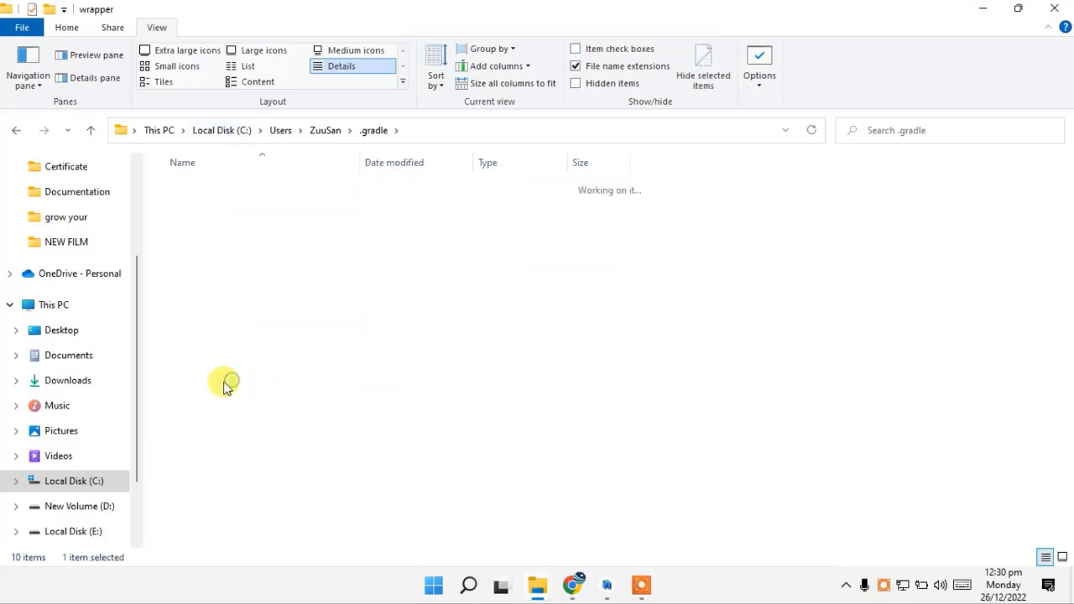
double_click(217, 189)
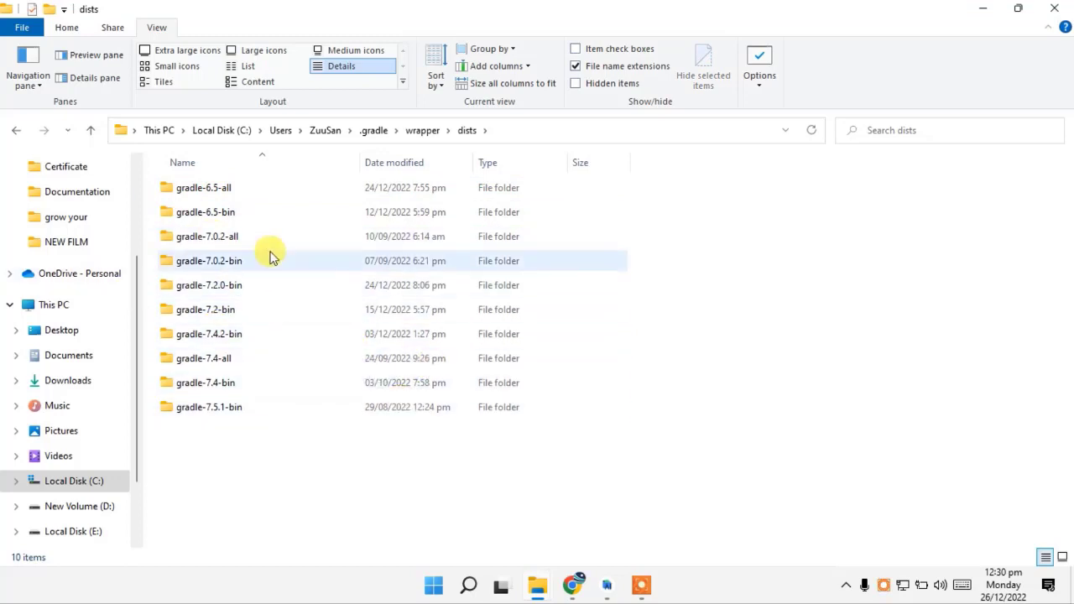
Step: Examine the files inside the gradle-7.0.2-all distribution's hash-named subfolder and return to the dists folder
left_click(208, 240)
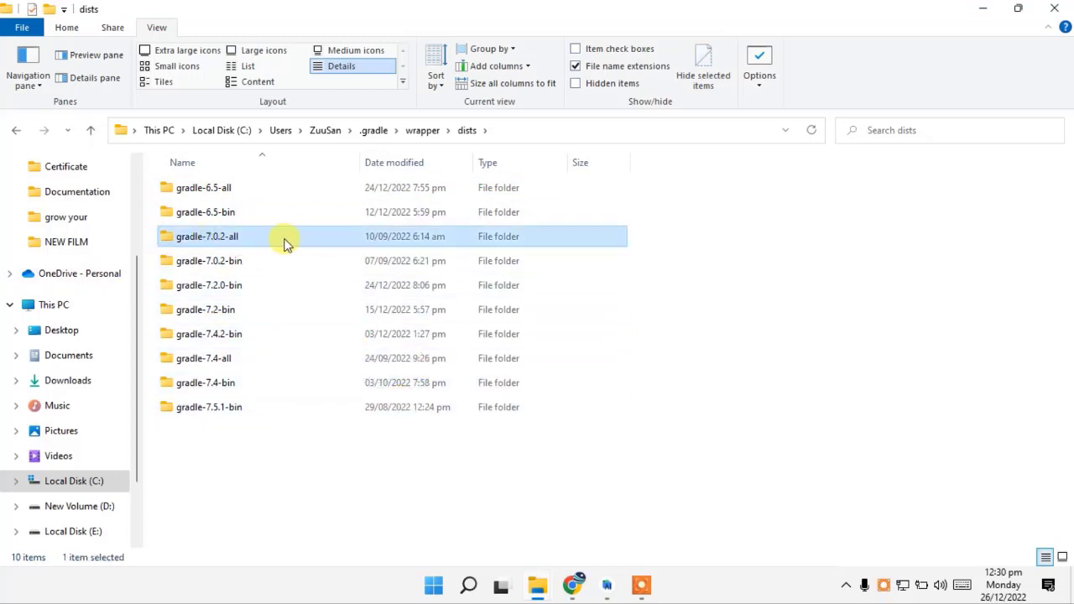
double_click(239, 237)
double_click(252, 189)
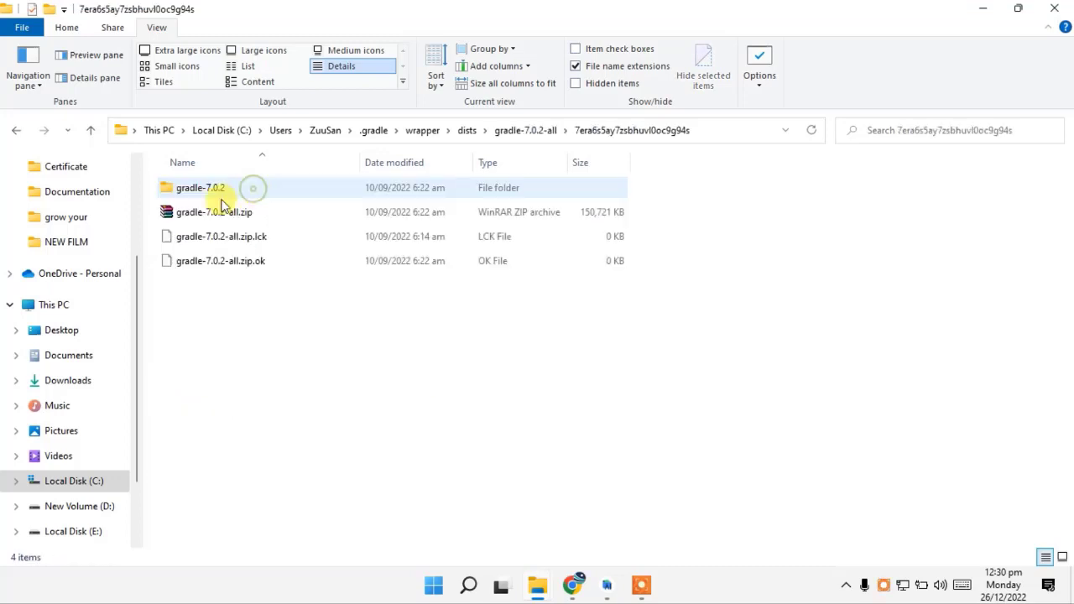
left_click(529, 130)
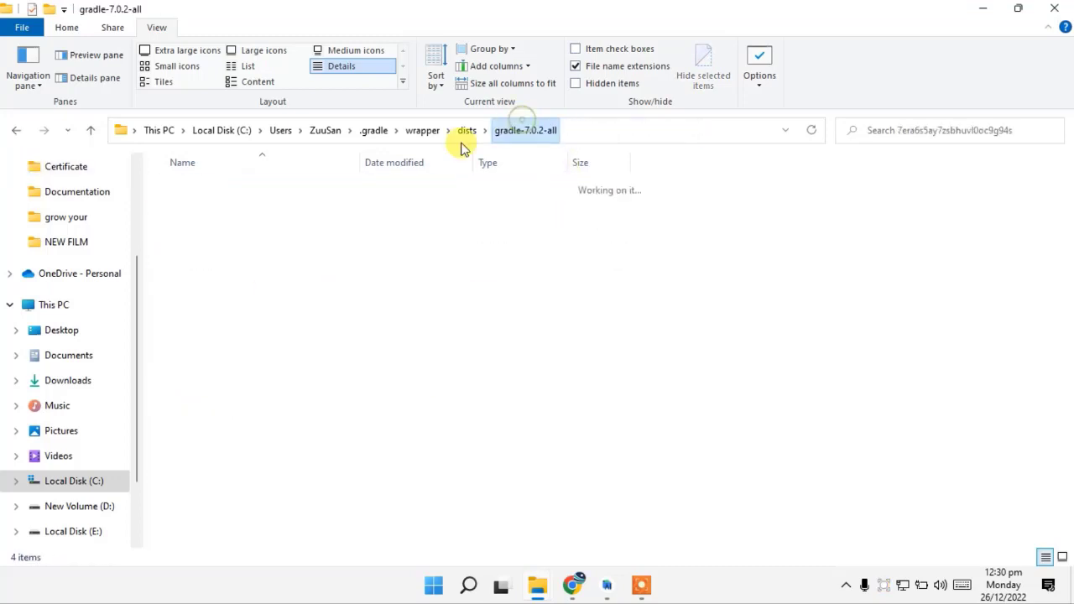
left_click(466, 131)
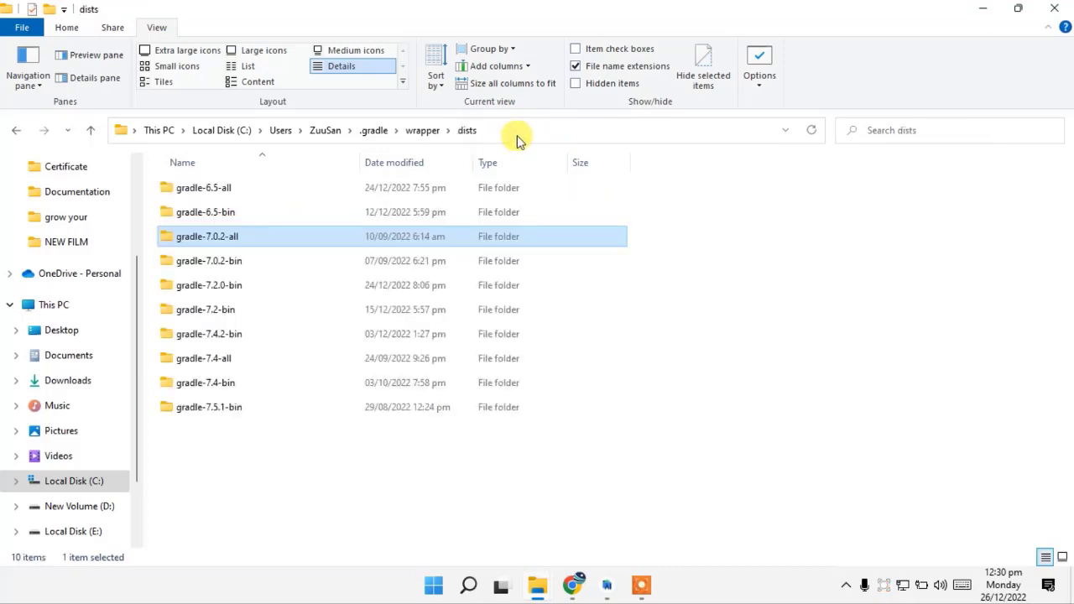
Step: Check the gradle-7.0.2-all.zip archive inside the gradle-7.0.2-all distribution's hash-named subfolder and return to the dists folder
double_click(407, 240)
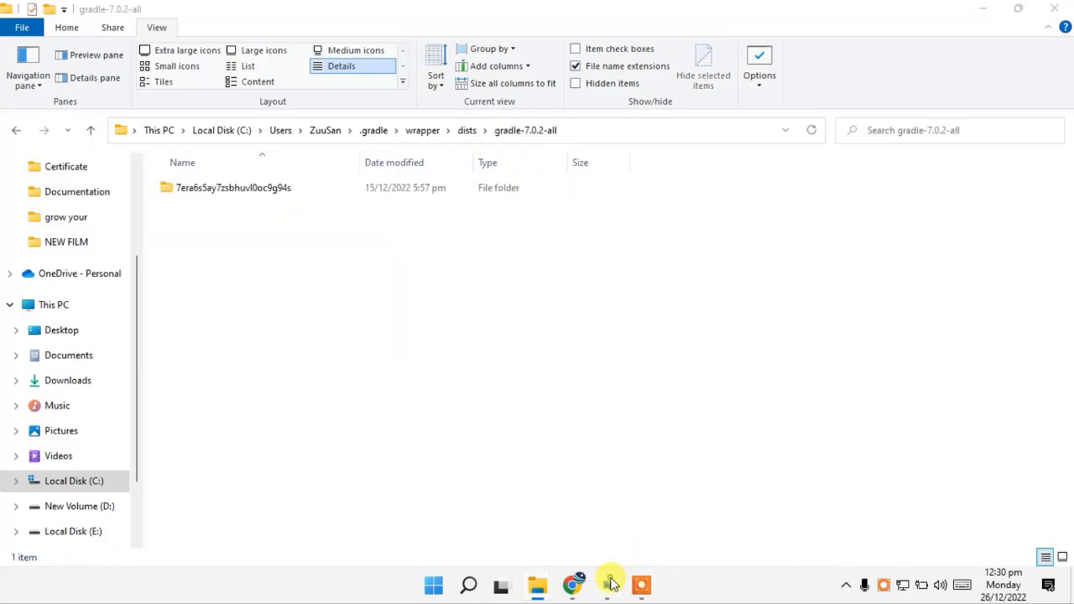
left_click(610, 581)
left_click(965, 7)
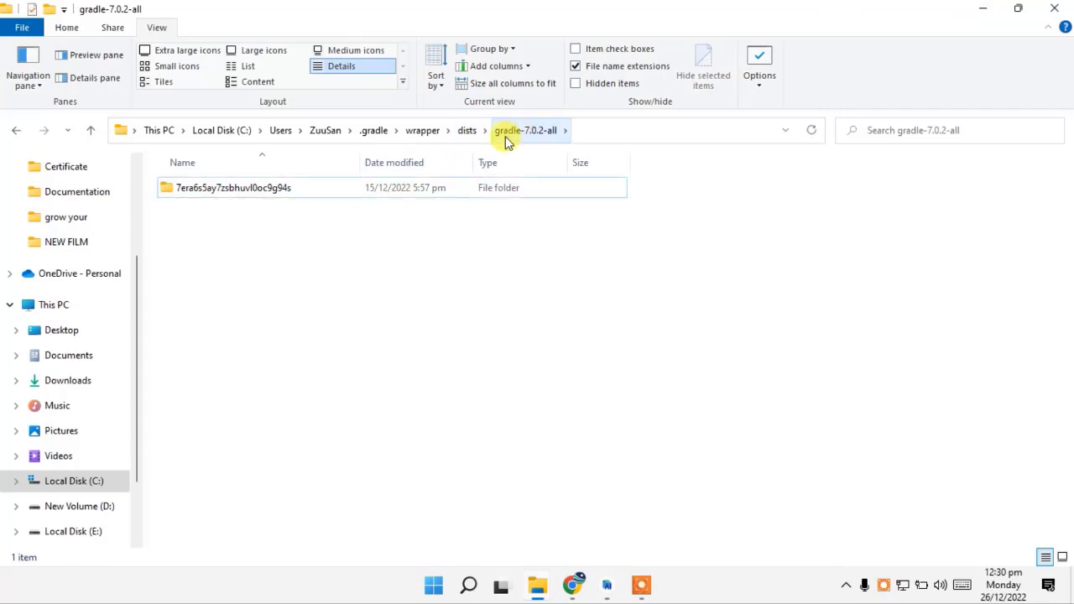
double_click(431, 190)
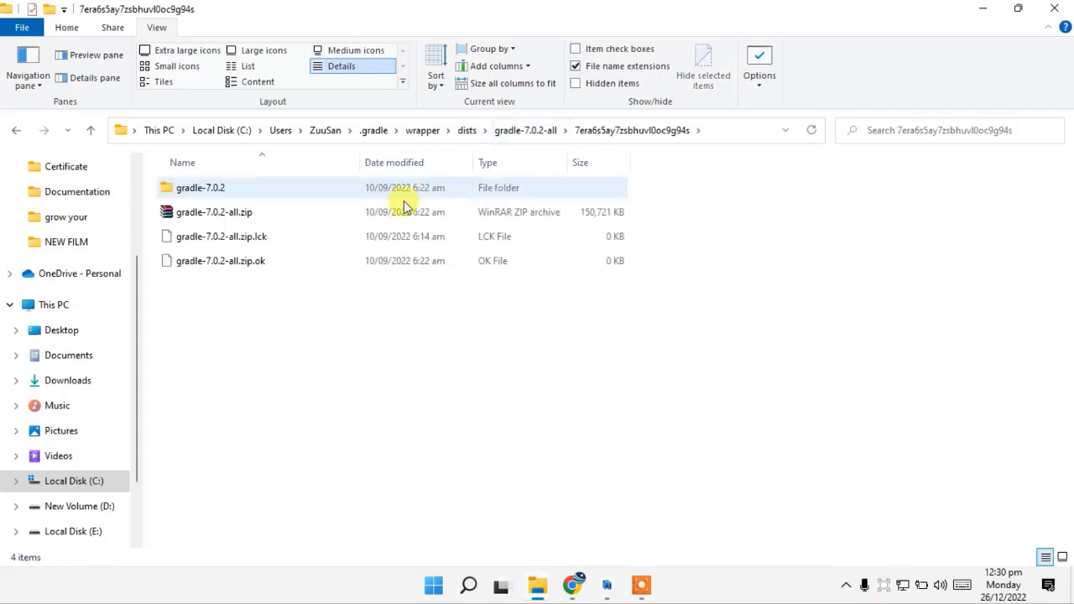
left_click(243, 212)
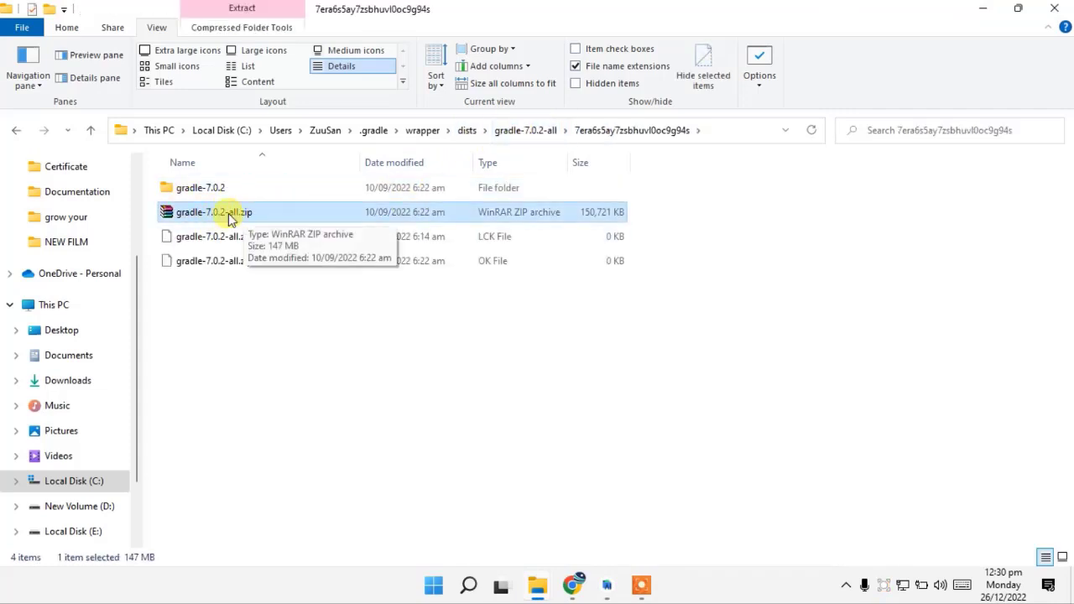
left_click(466, 130)
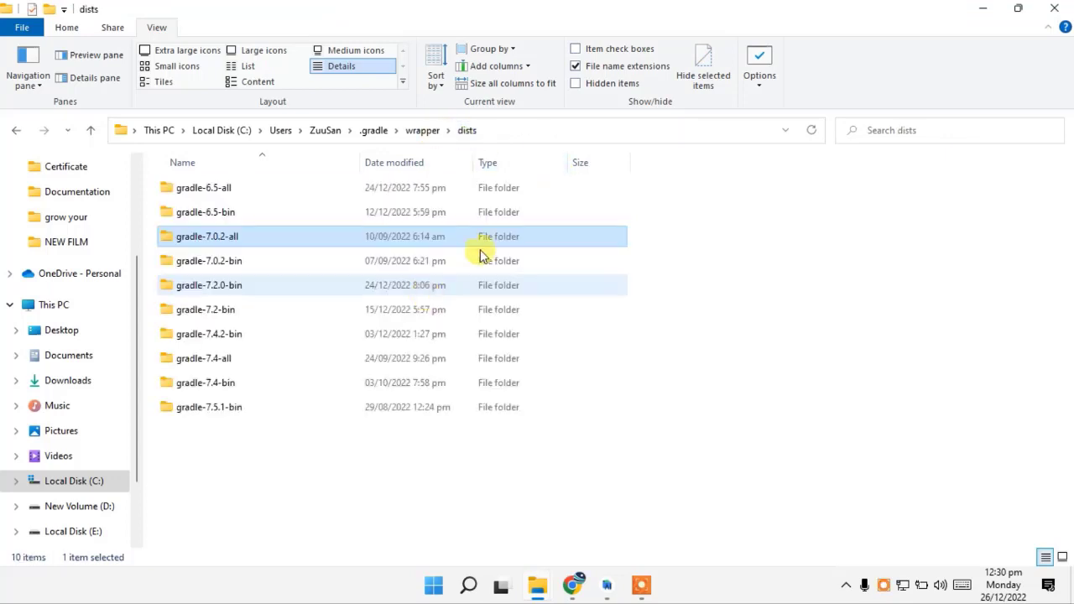
Step: Reopen the hash-named subfolder of gradle-7.0.2-all and select the gradle-7.0.2-all.zip archive
double_click(244, 243)
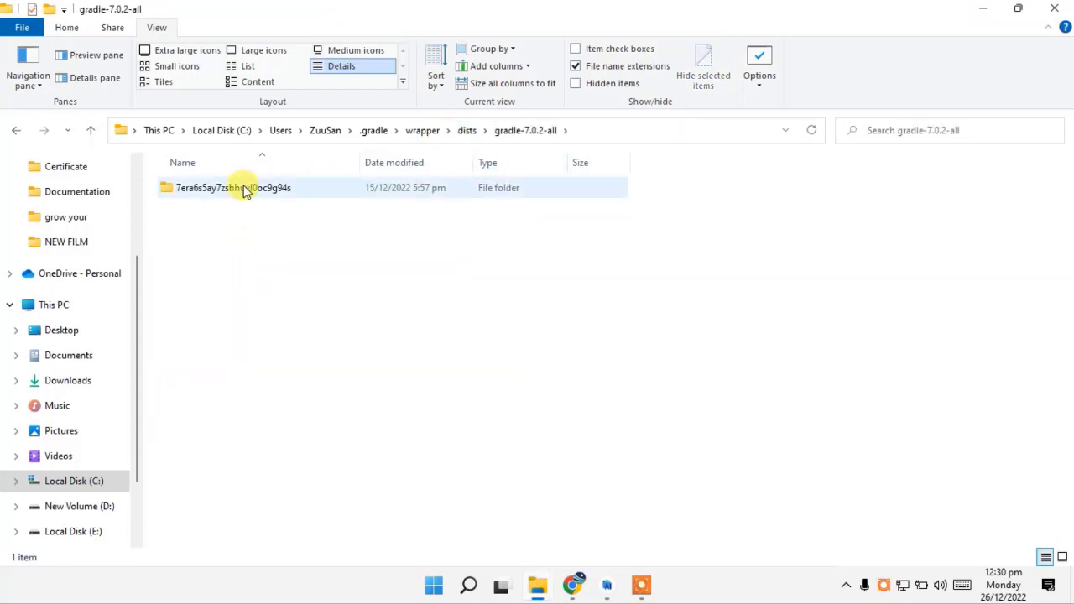
left_click(204, 191)
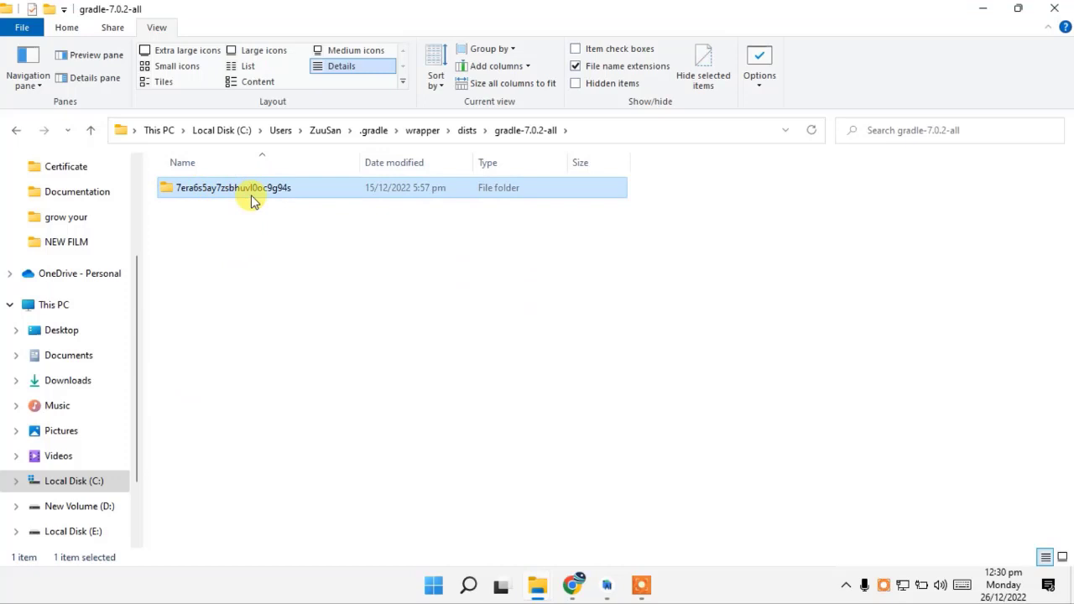
double_click(251, 195)
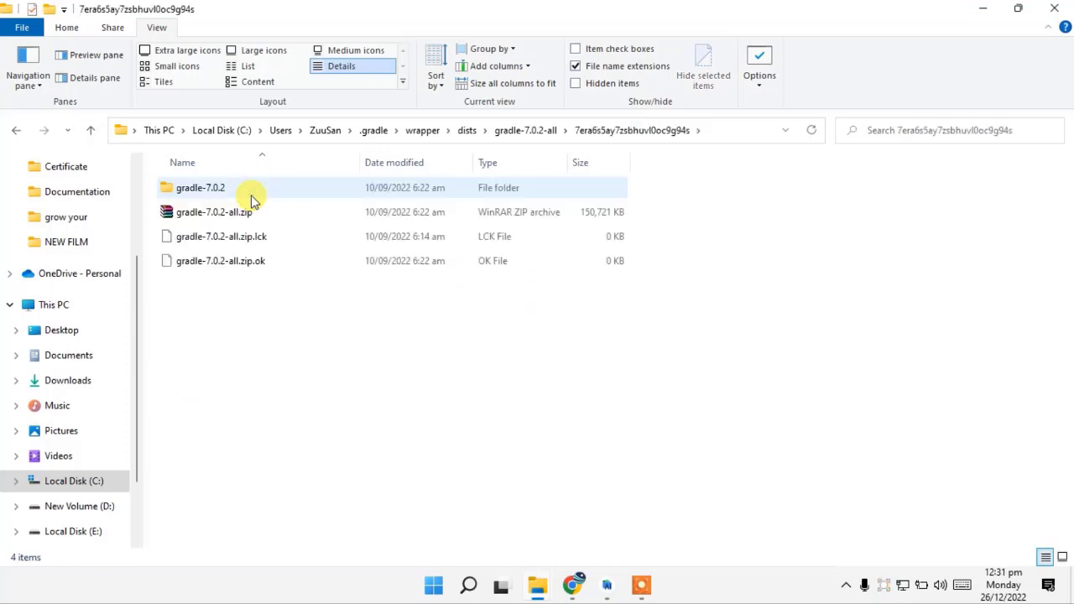
left_click(516, 131)
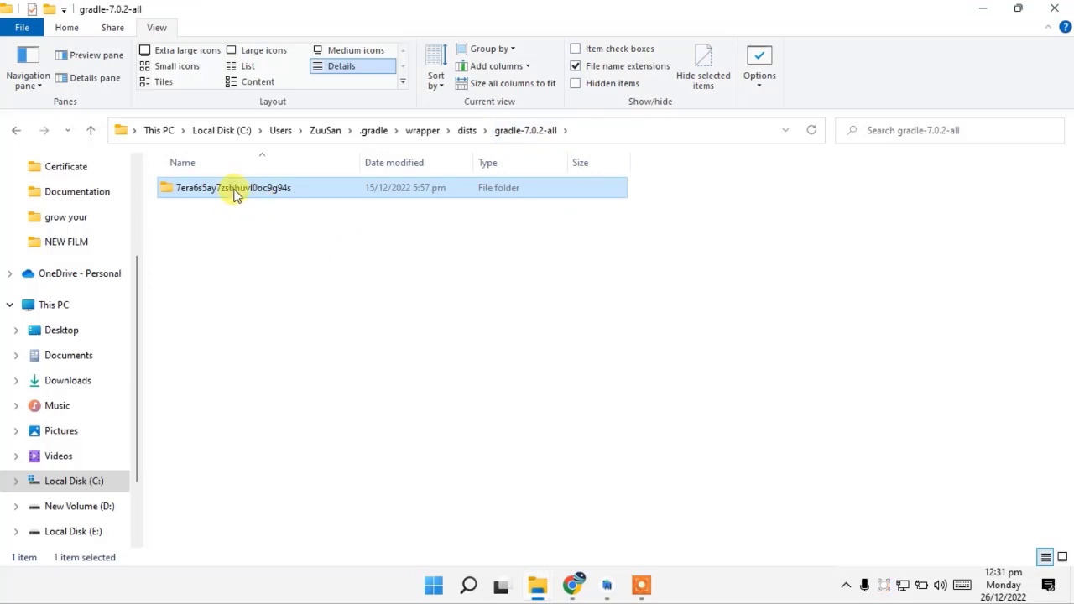
double_click(235, 193)
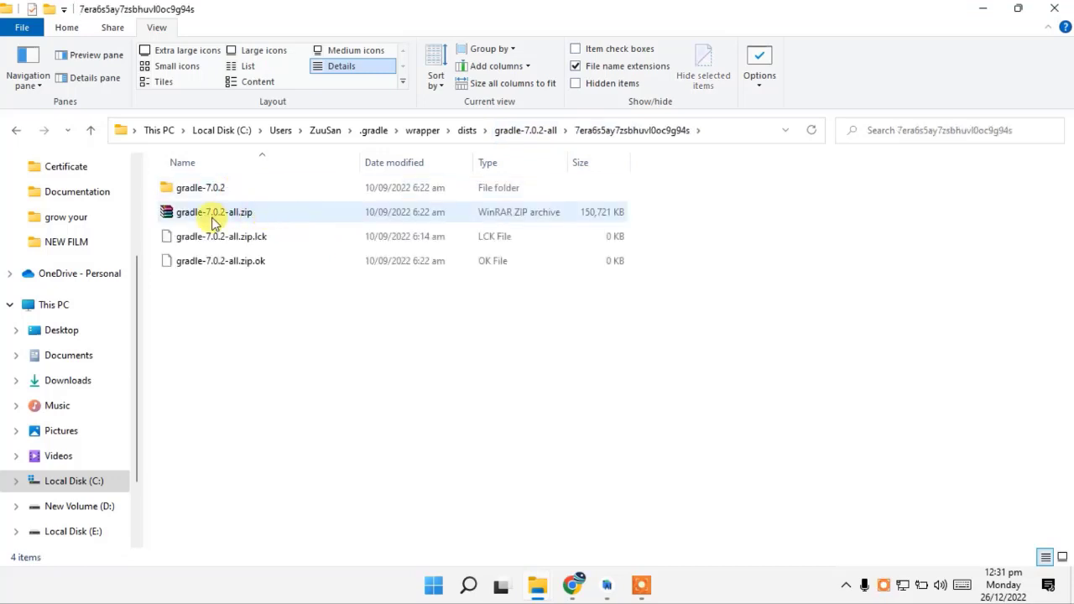
left_click(210, 220)
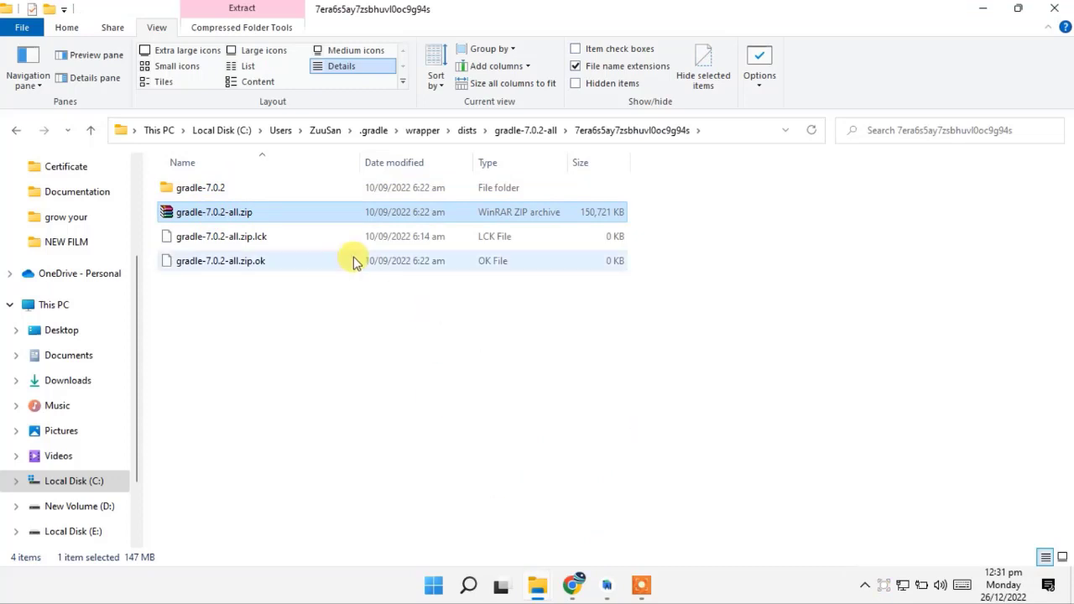
Step: Open the extracted gradle-7.0.2 folder and check for its lib and bin subfolders
double_click(204, 188)
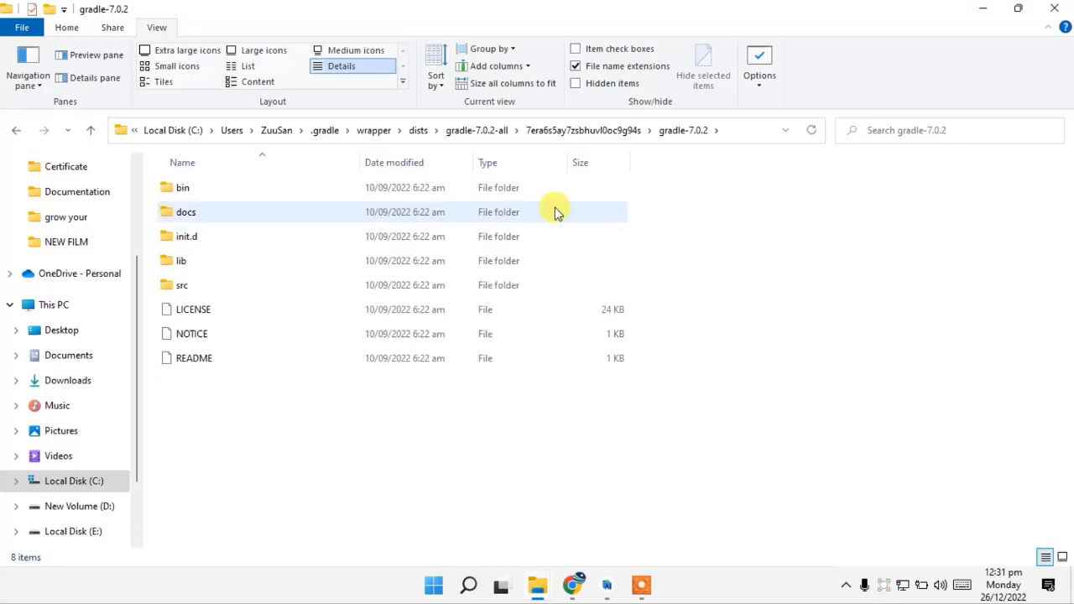
left_click(206, 261)
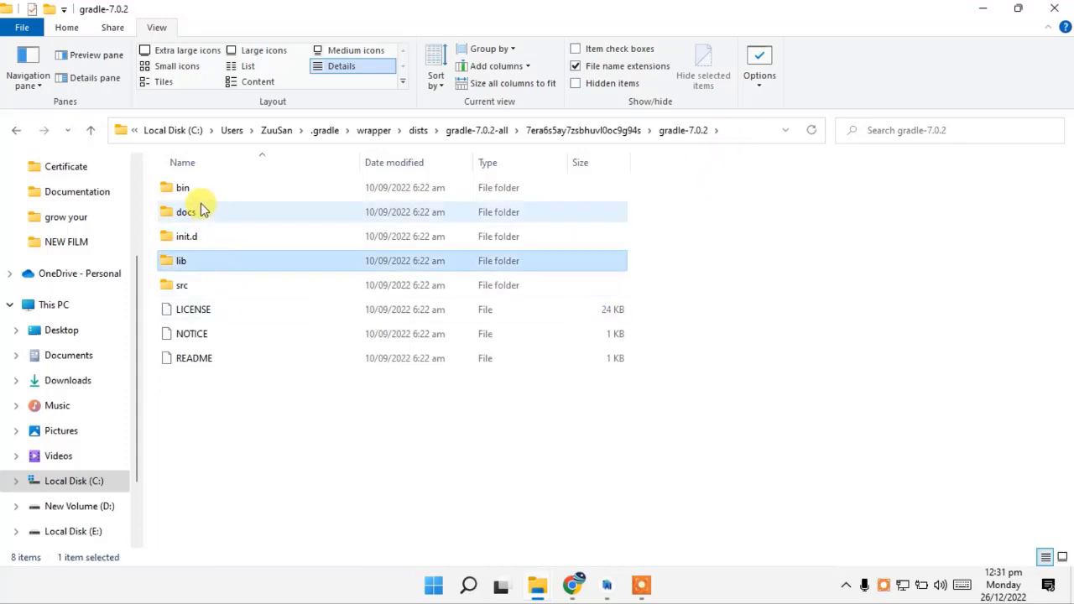
left_click(199, 187)
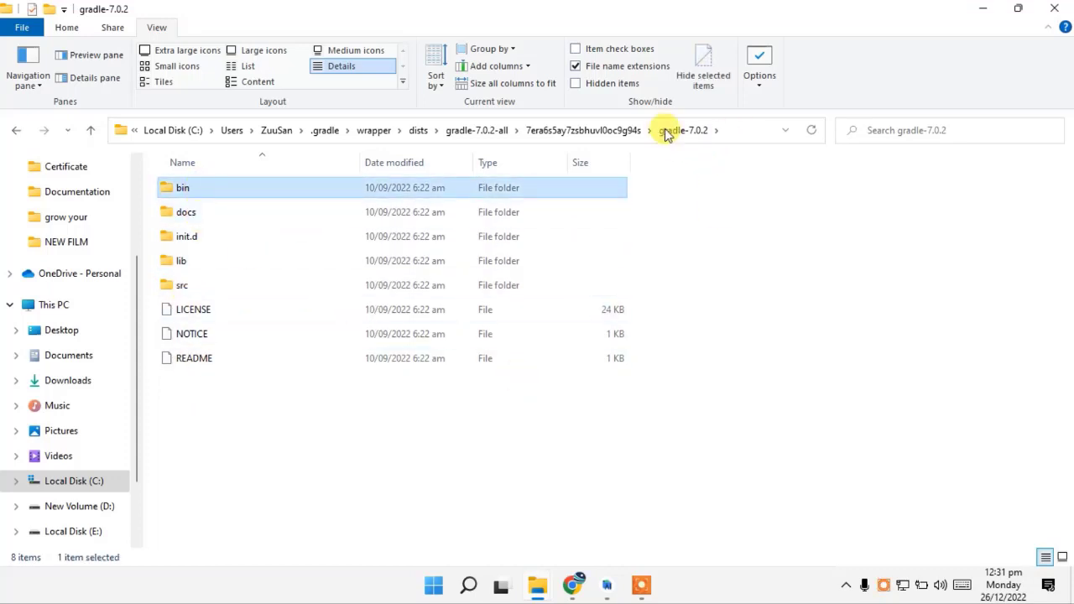
Step: Copy the full path of the extracted gradle-7.0.2 folder
left_click(745, 130)
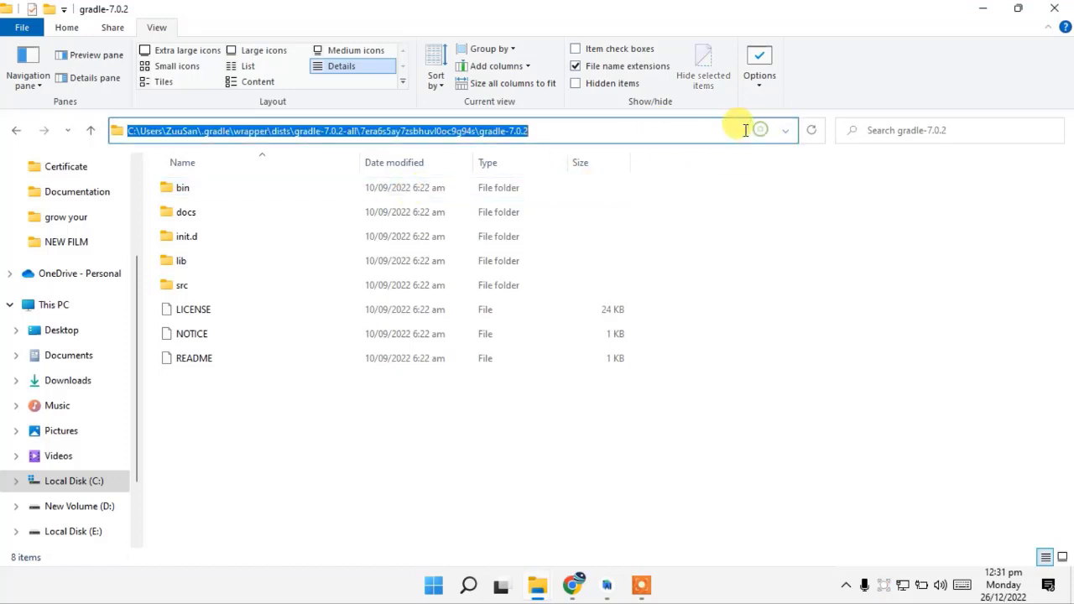
right_click(745, 130)
left_click(779, 179)
left_click(571, 128)
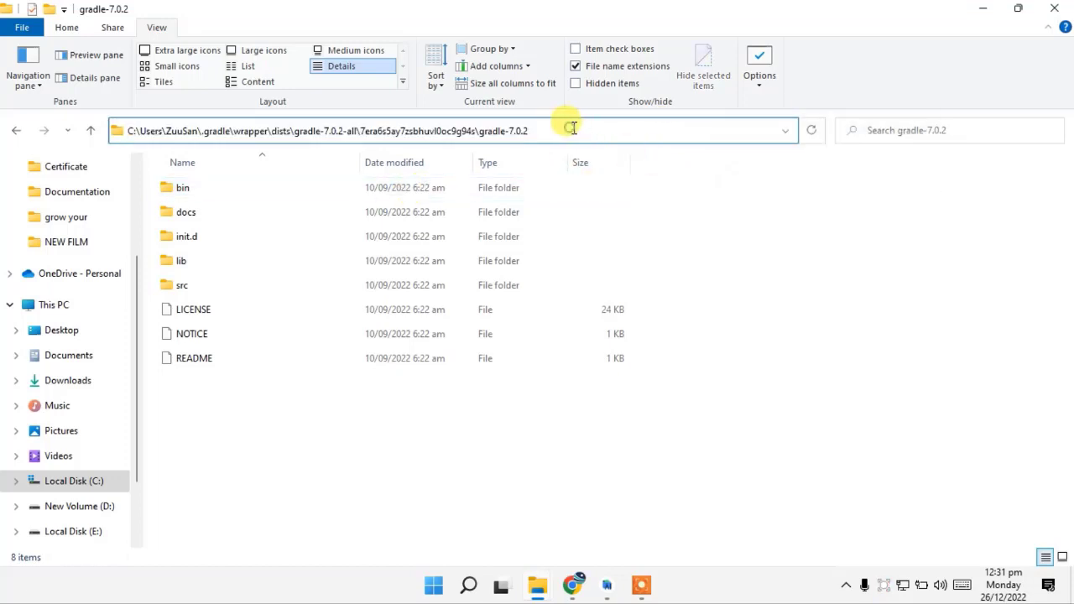
left_click_drag(571, 127, 115, 130)
right_click(156, 131)
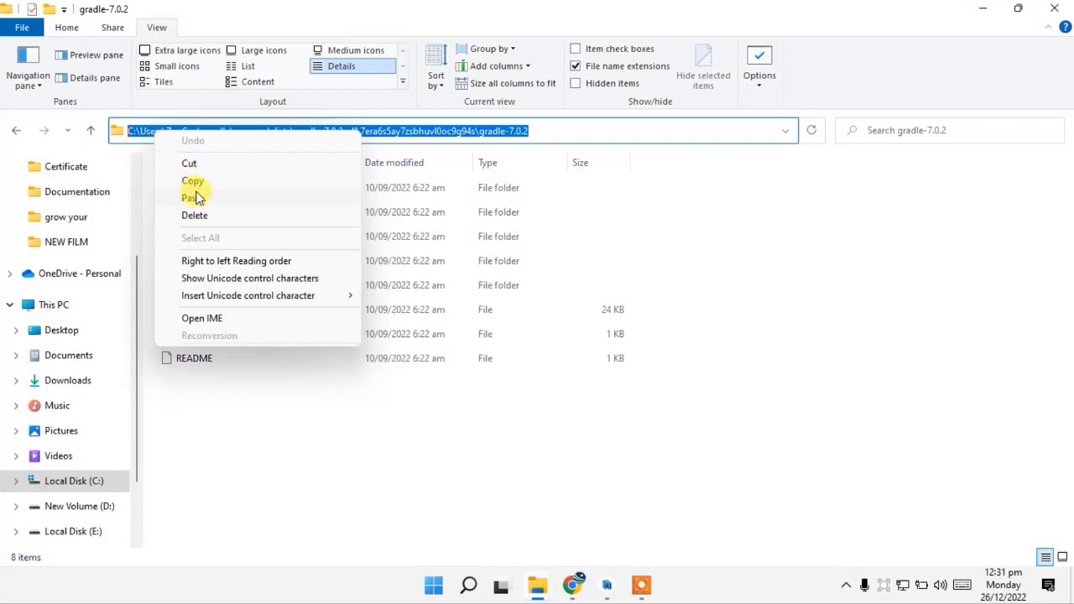
left_click(193, 182)
Step: Switch to Android Studio and retry the failed Gradle project sync
left_click(607, 585)
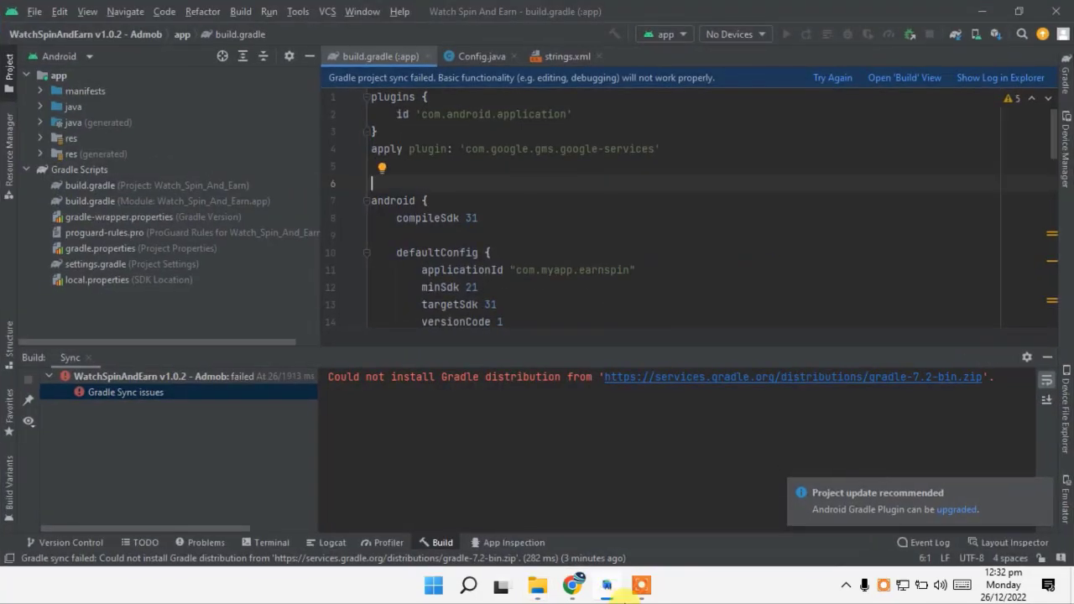
left_click(832, 79)
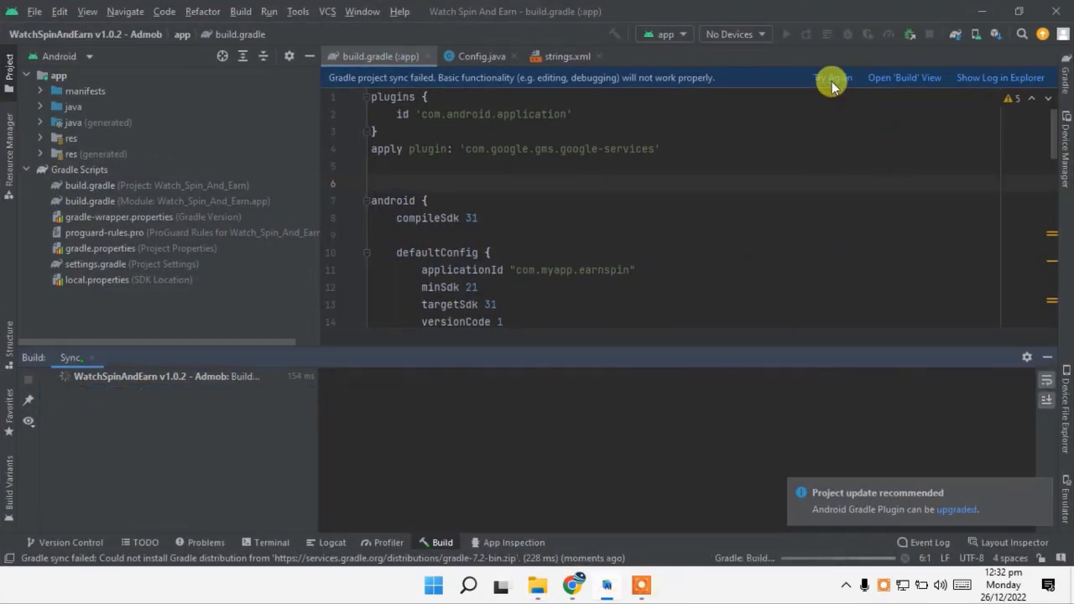
Step: Open the Gradle page of the IDE settings, found in Build Tools within Build, Execution, Deployment
left_click(35, 12)
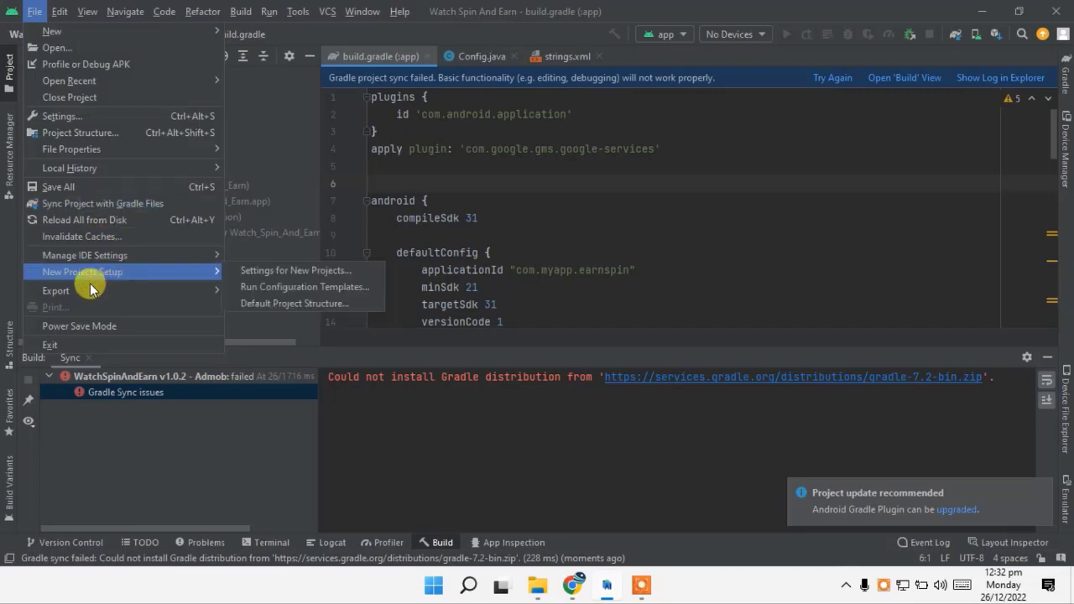
left_click(74, 116)
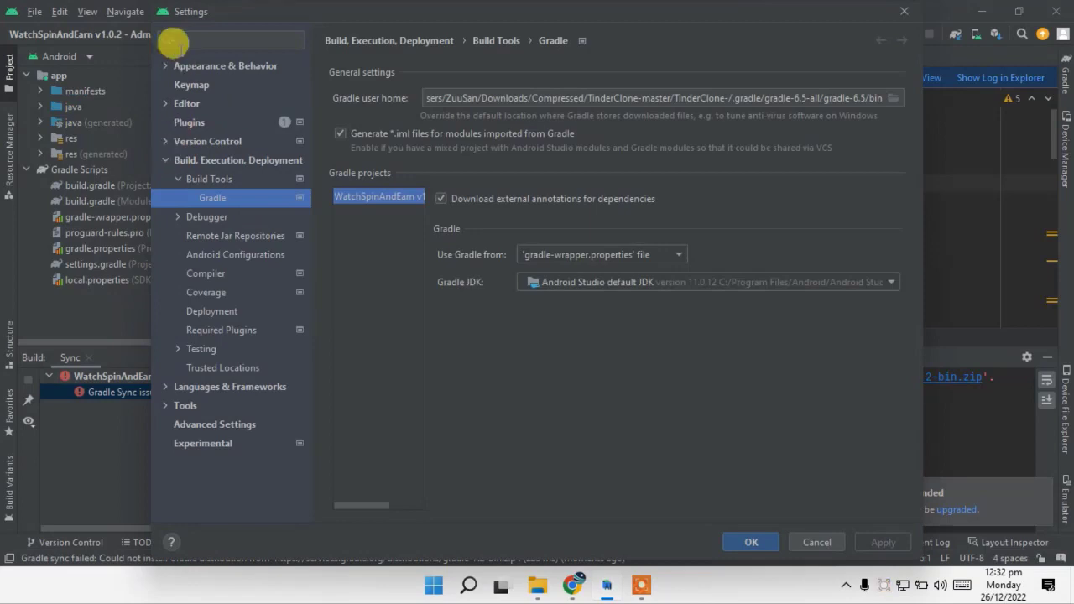
left_click(164, 159)
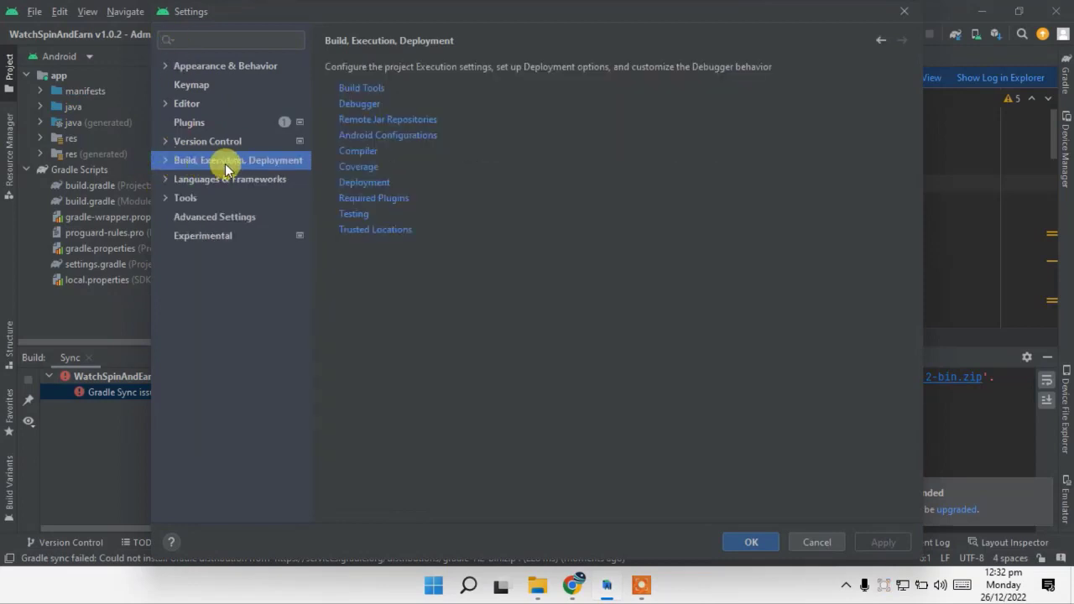
left_click(165, 160)
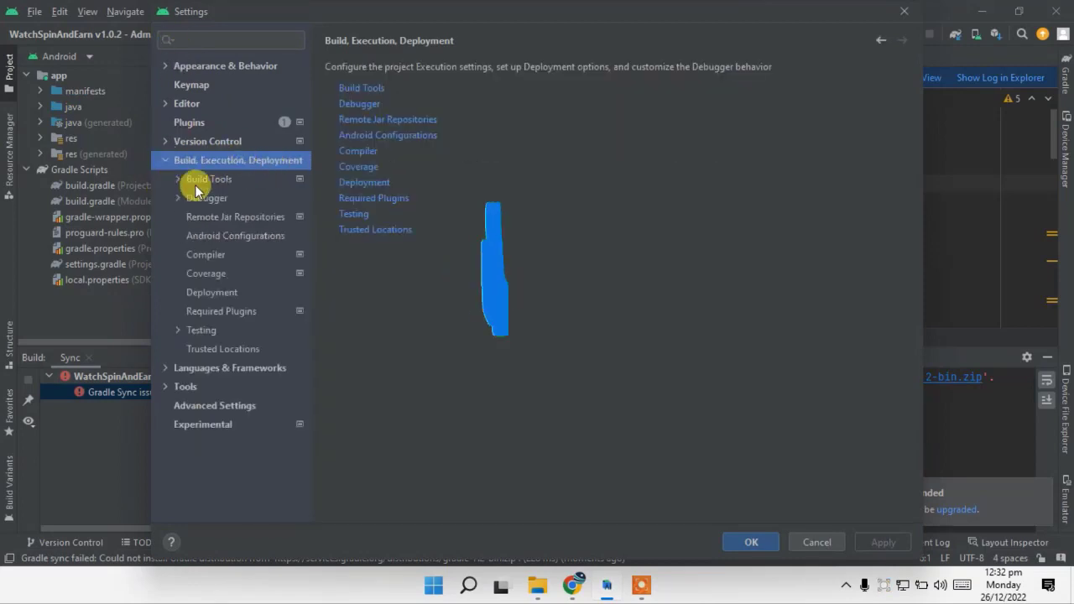
left_click(179, 182)
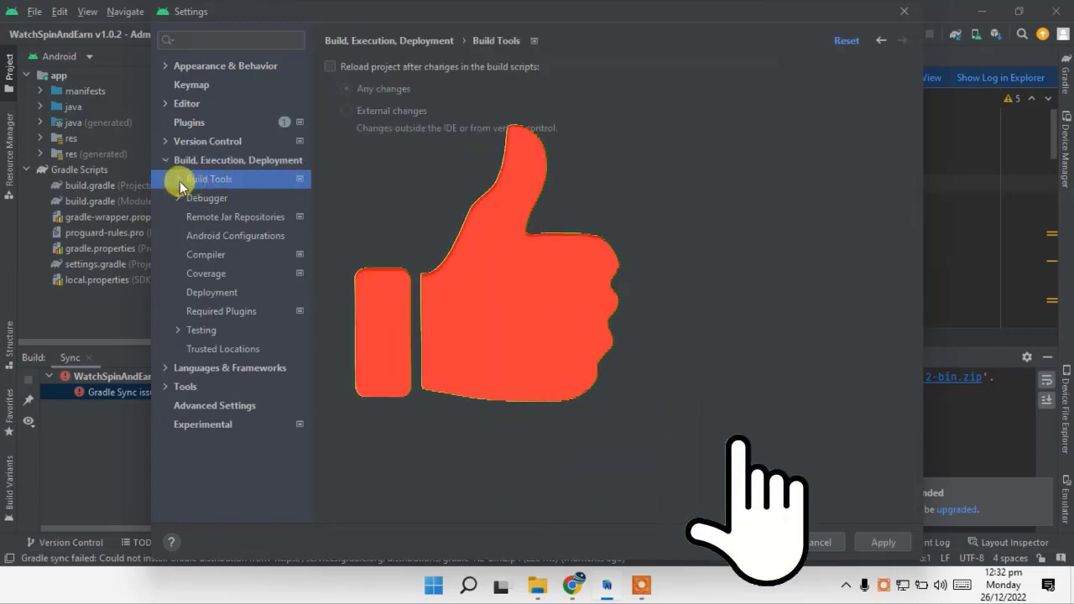
left_click(179, 182)
left_click(215, 198)
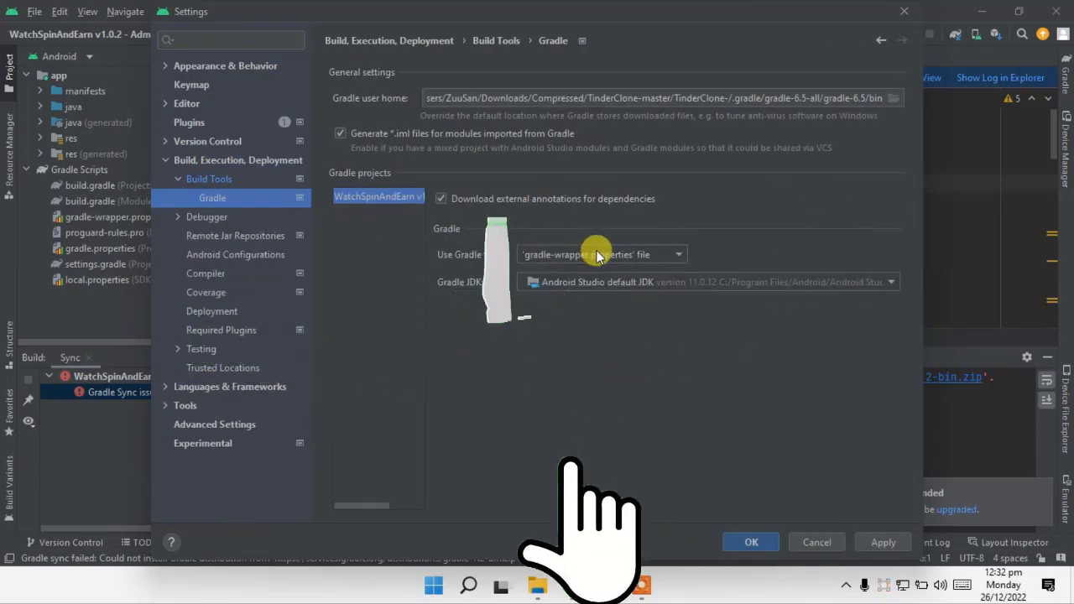
Step: Set Use Gradle from to Specified location, paste the copied gradle-7.0.2 folder path, and apply the settings
left_click(592, 255)
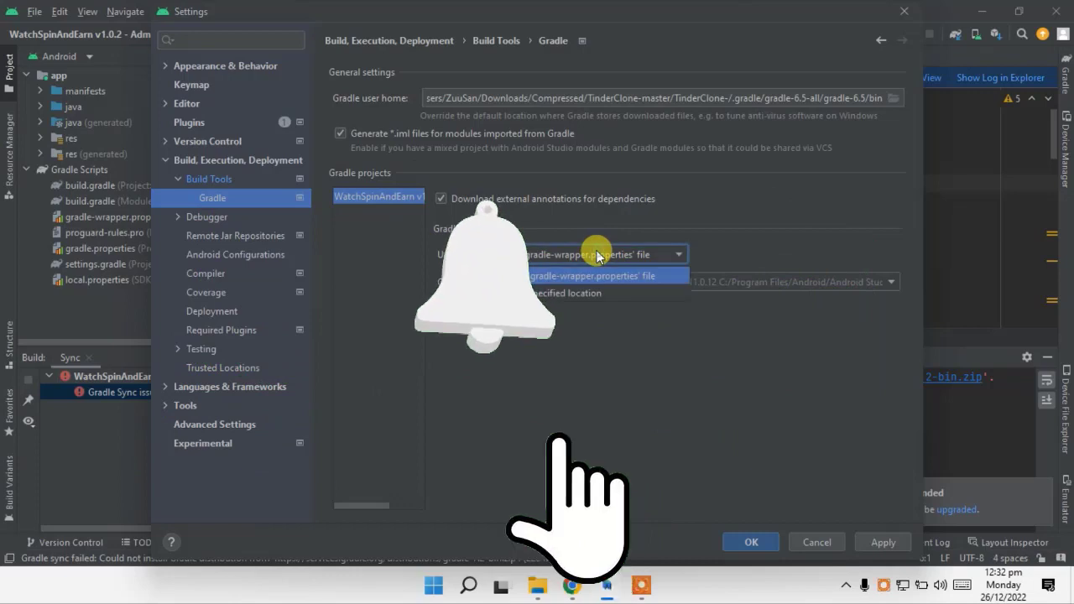
left_click(569, 295)
left_click(746, 252)
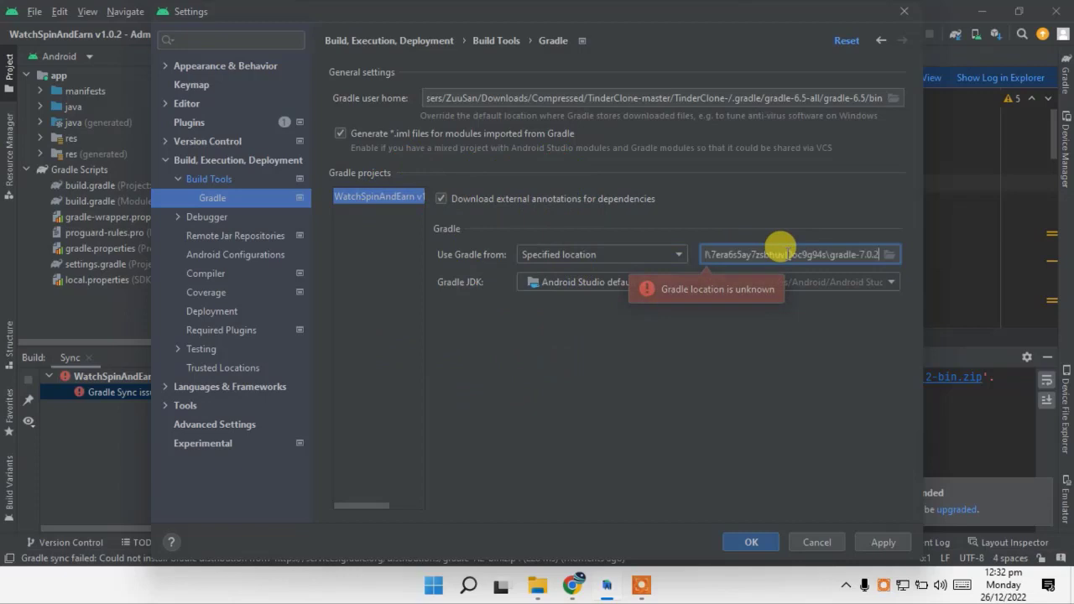
left_click(888, 544)
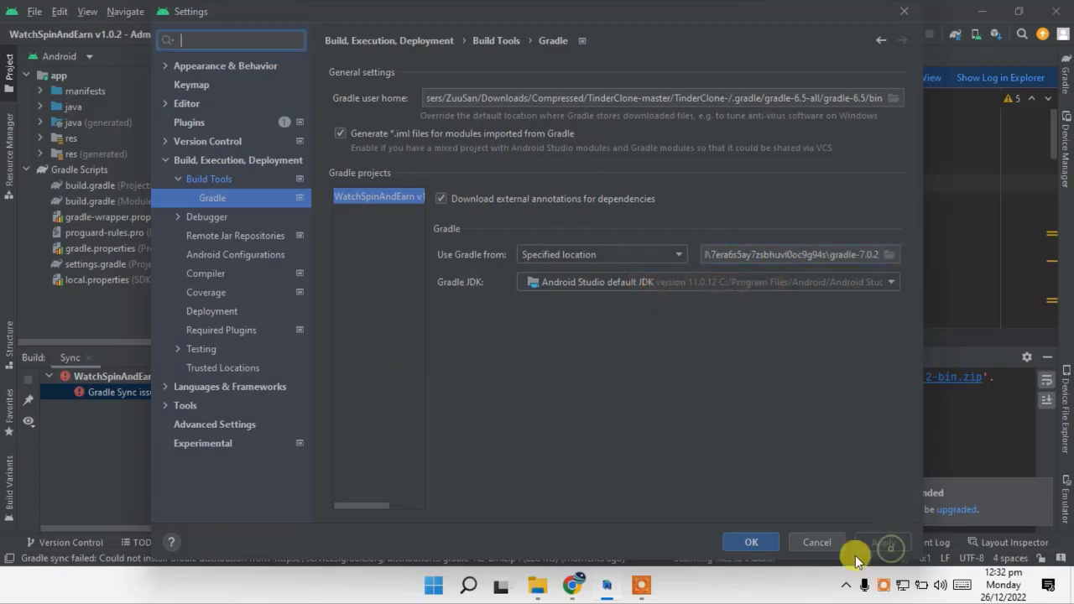
left_click(751, 544)
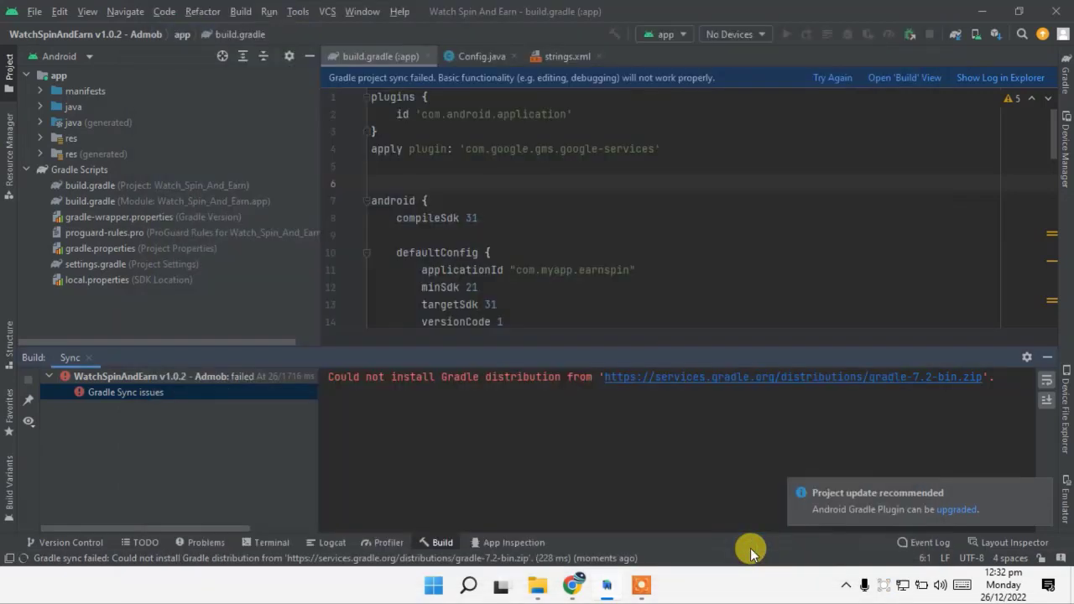
Step: Retry the Gradle sync with the specified Gradle location and highlight the finished build output
left_click(831, 78)
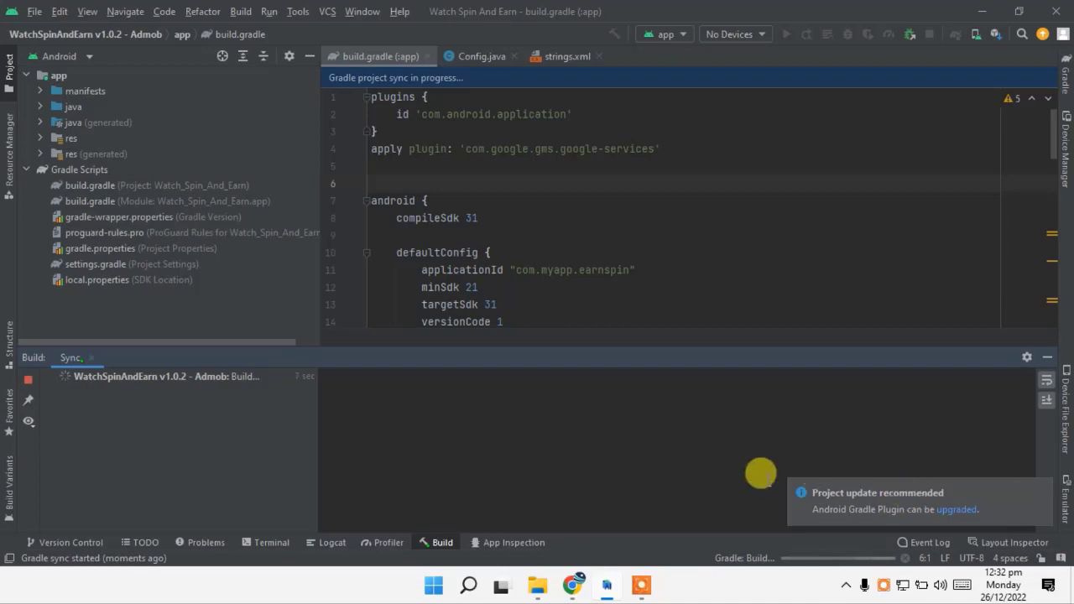
left_click(1041, 493)
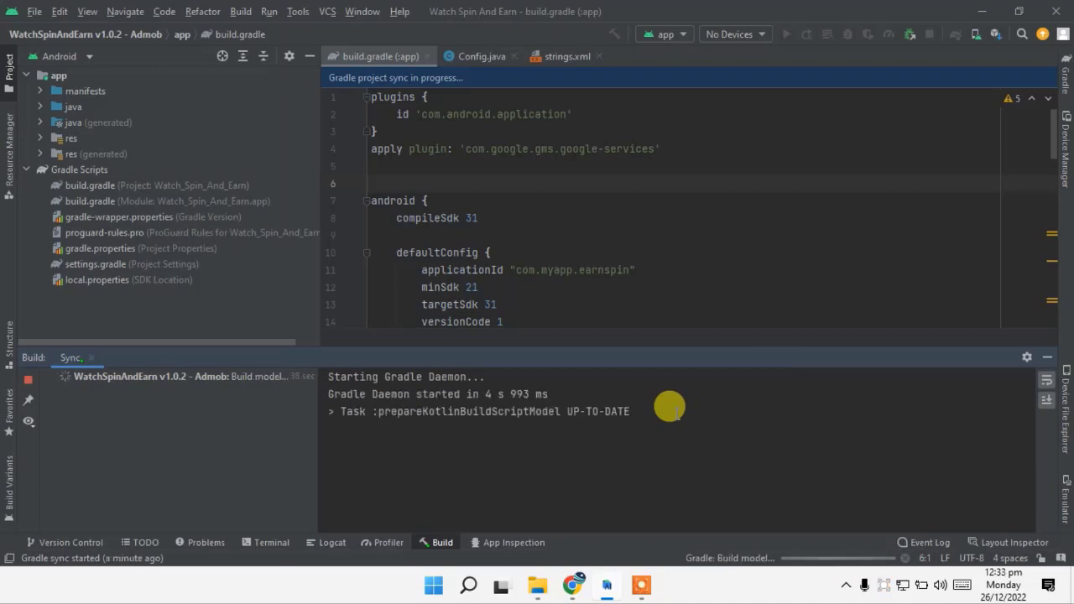
left_click_drag(501, 445, 291, 379)
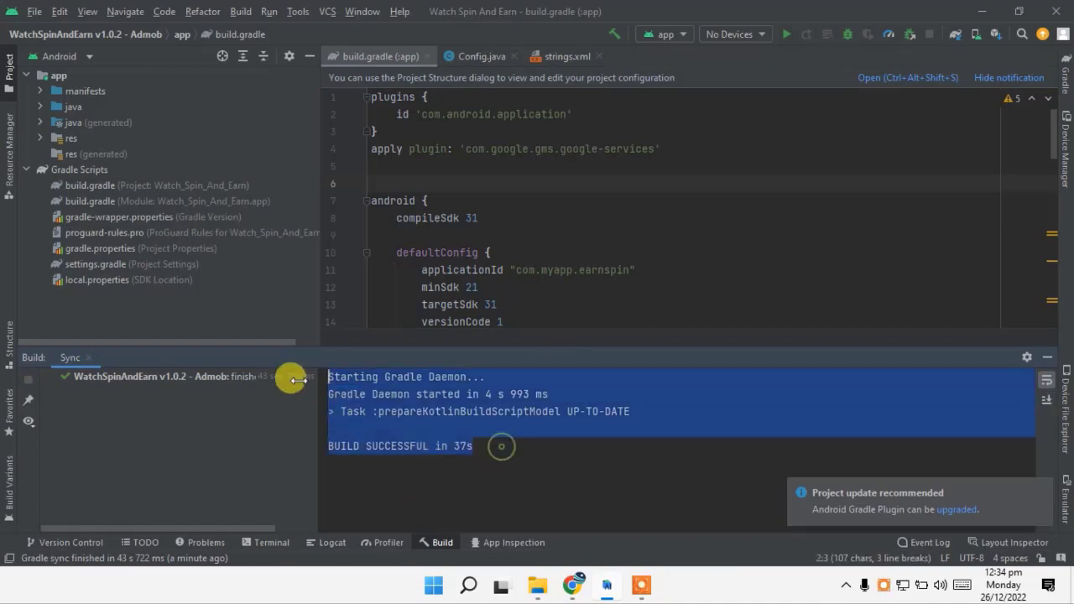
Step: Sync the project with its Gradle files once more and highlight the new build output
left_click(955, 33)
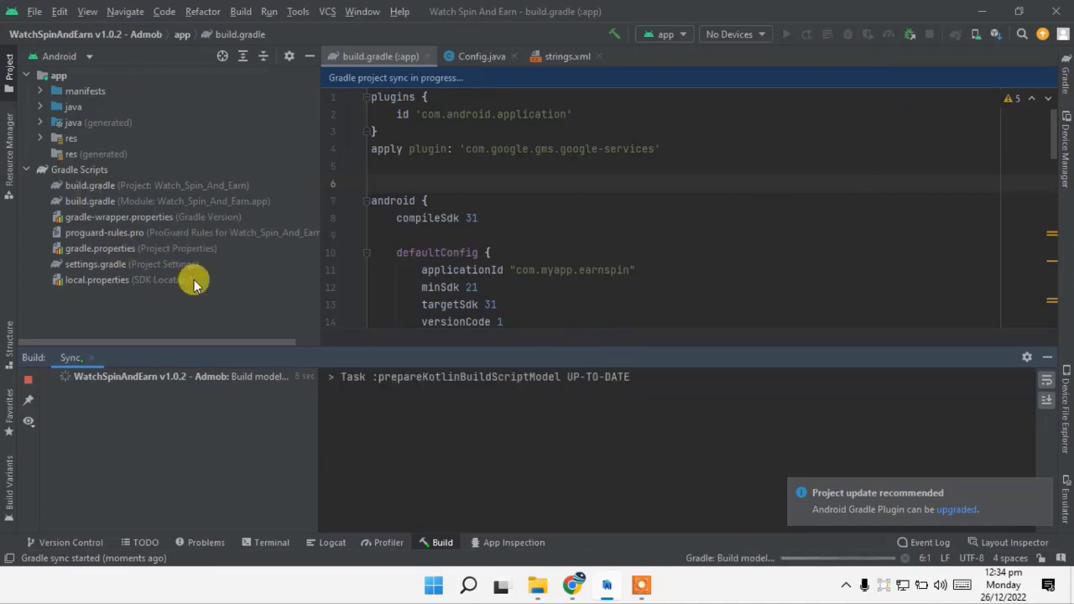
left_click_drag(465, 411, 319, 376)
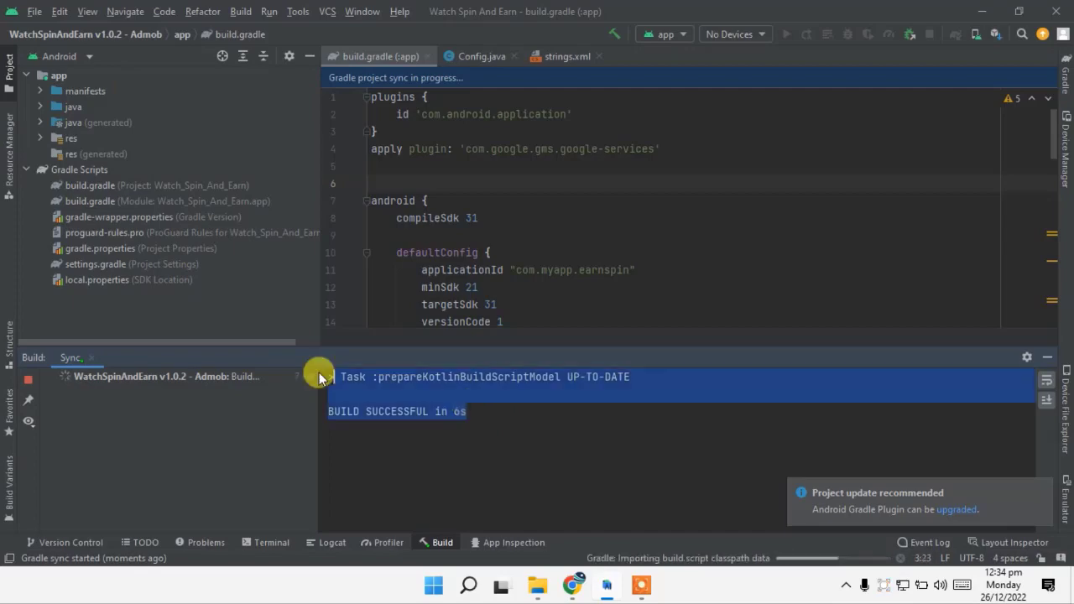
Step: Switch to Chrome and browse the videos on the Tech Half YouTube channel page
left_click(571, 585)
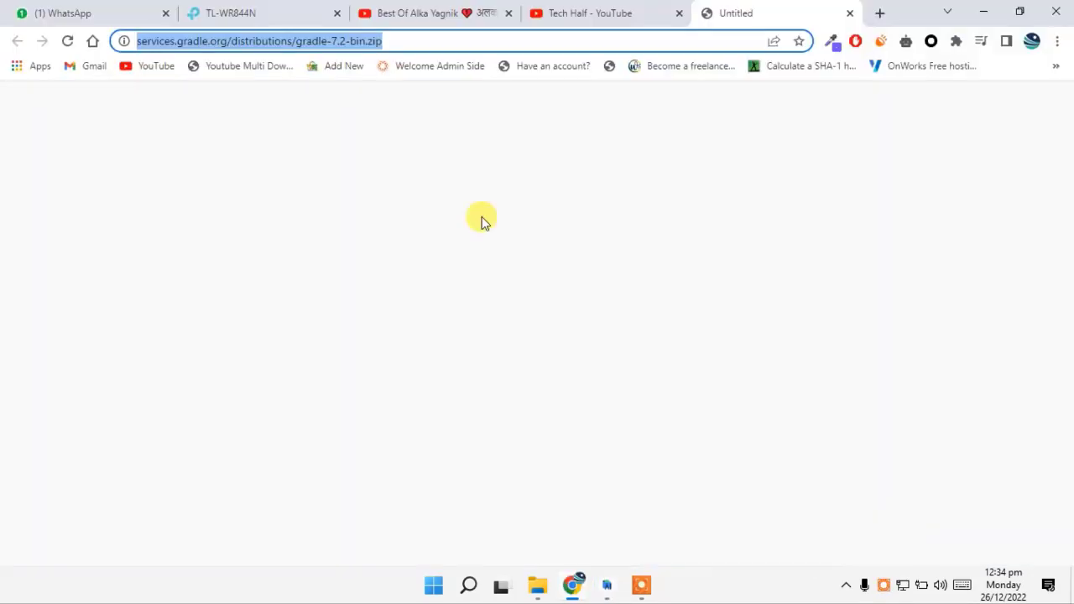
left_click(587, 12)
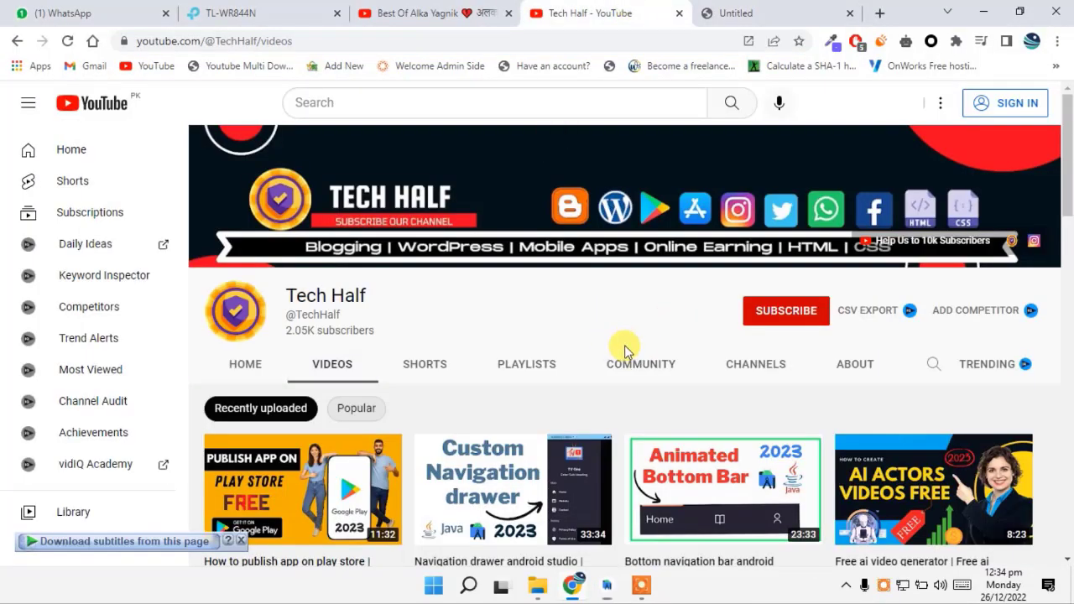
scroll(625, 350, "down", 2)
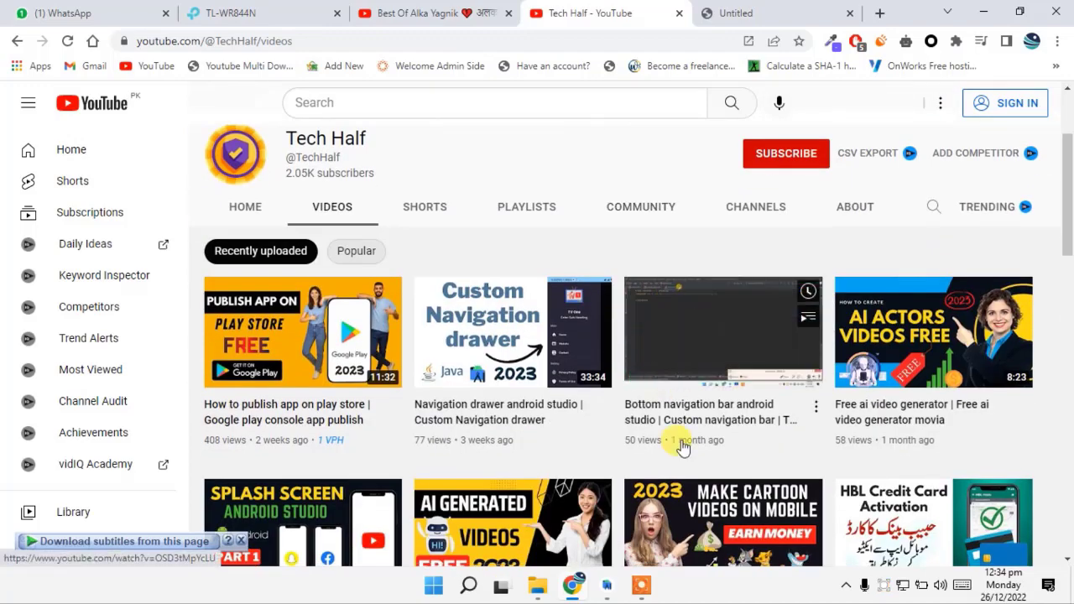
left_click(641, 585)
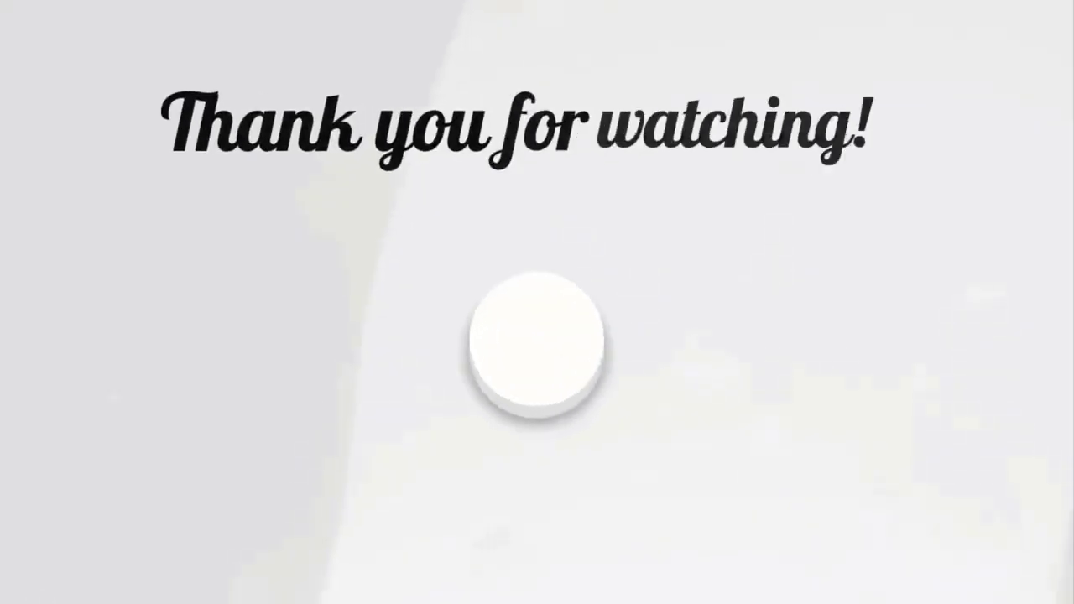